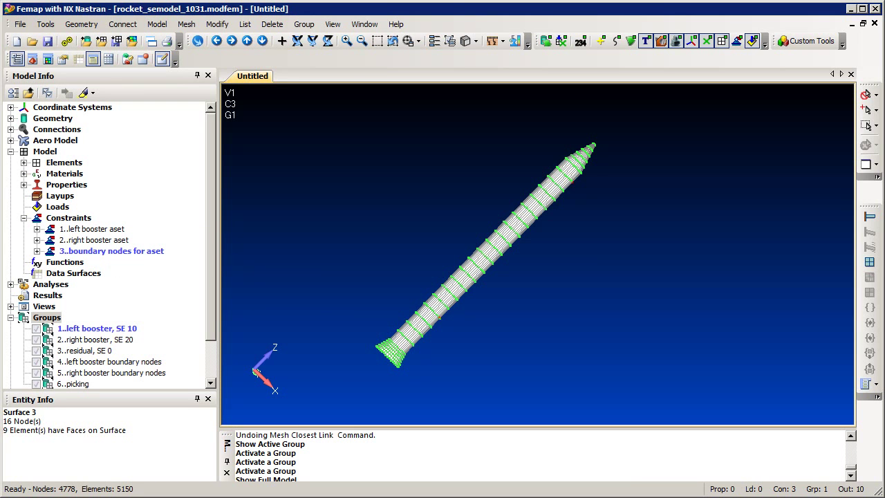
# Create a new standard constraint set titled "left booster aset nodes".
pyautogui.rightClick(74, 219)
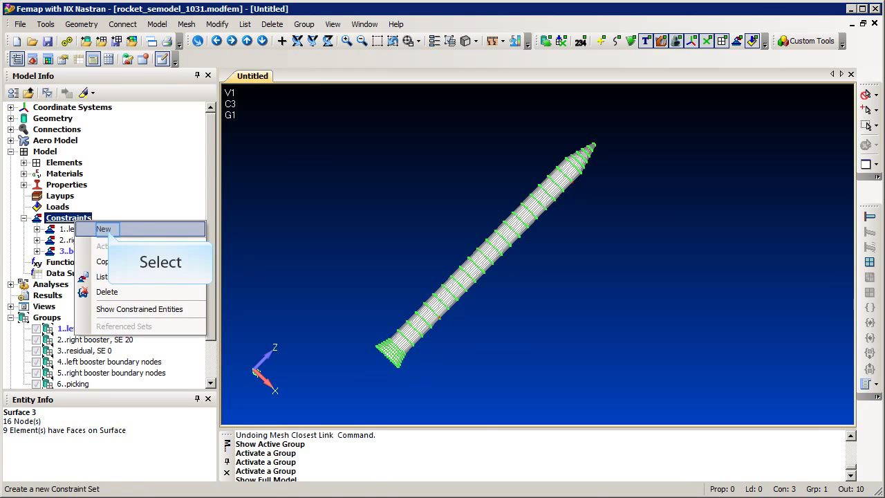
pyautogui.click(104, 229)
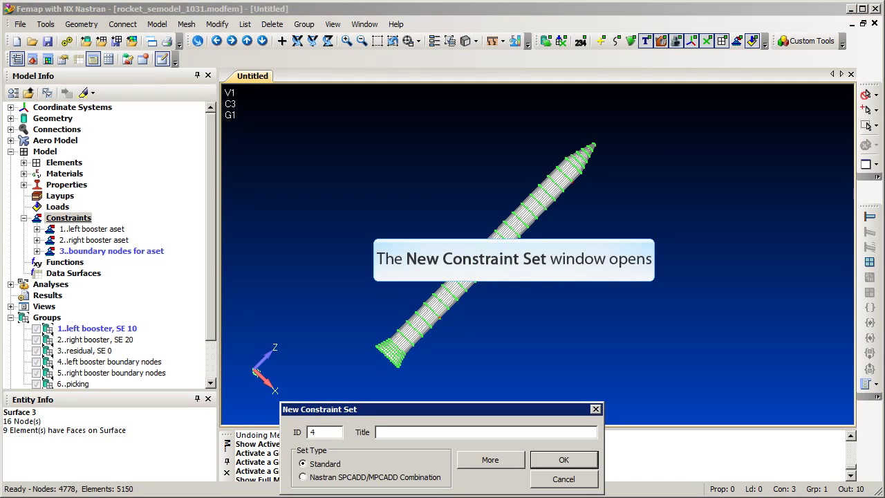
pyautogui.write('left booster aset nodes')
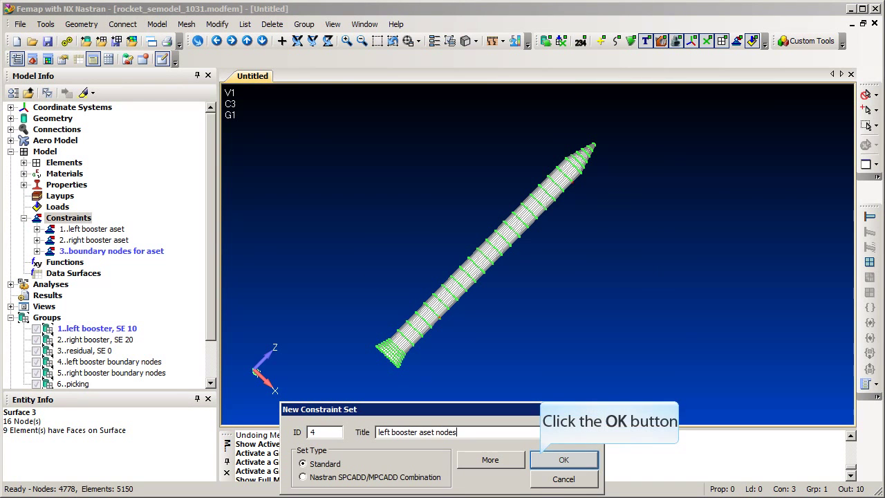
pyautogui.press('Return')
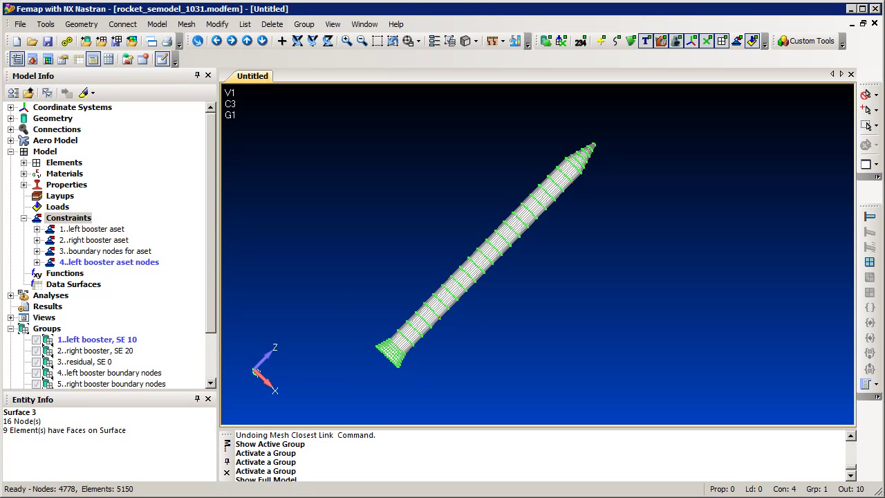
# Add a fixed nodal constraint in the left booster aset nodes set, applied to the nodes of group "4..left booster boundary nodes".
pyautogui.click(37, 262)
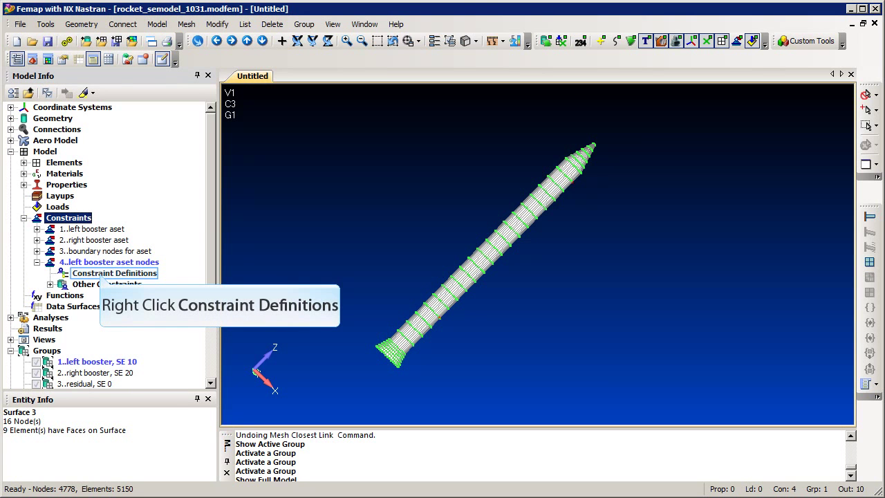
pyautogui.rightClick(101, 274)
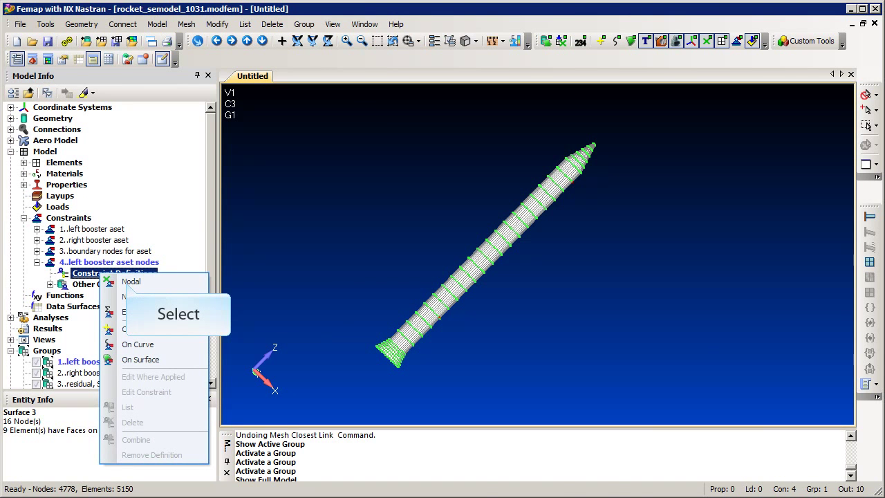
pyautogui.click(130, 281)
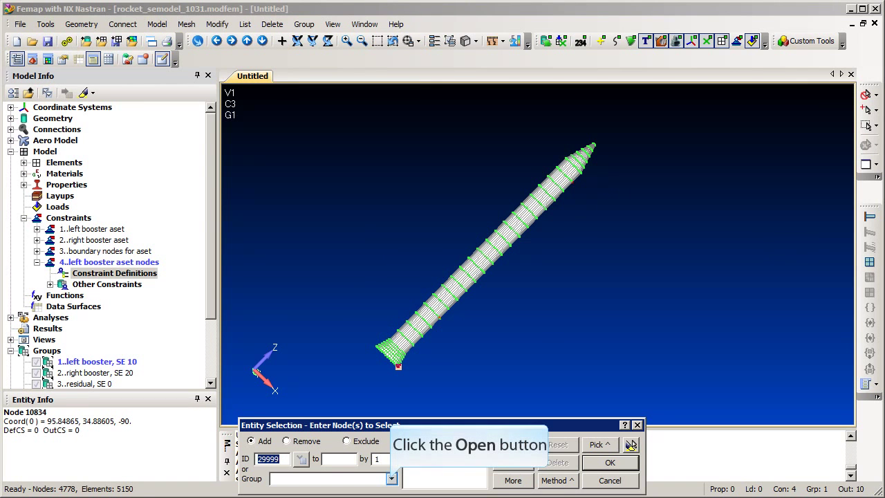
pyautogui.click(631, 444)
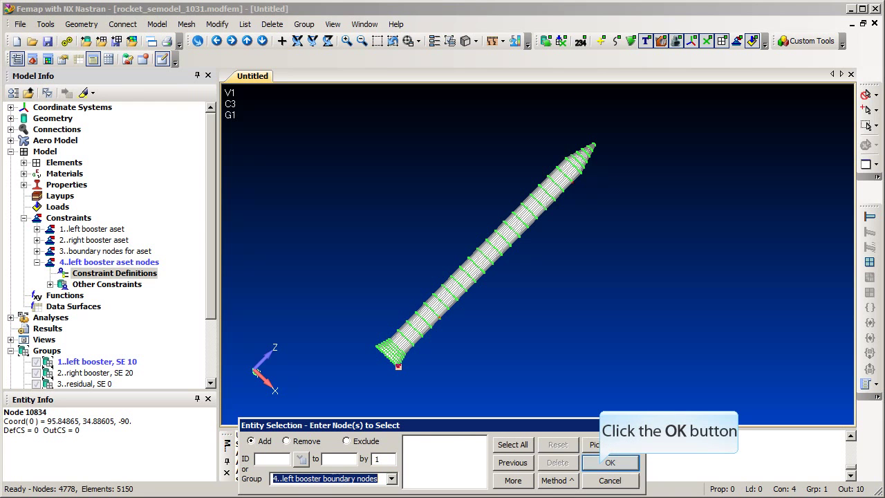
pyautogui.click(610, 462)
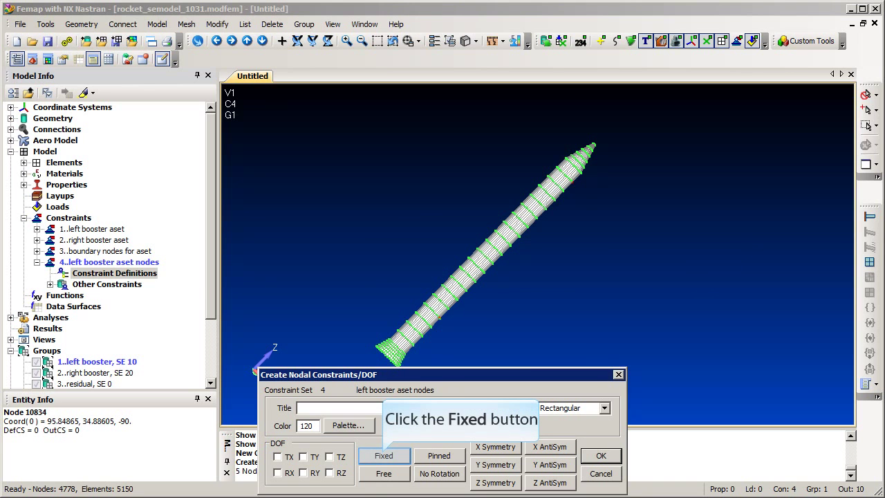
pyautogui.click(383, 456)
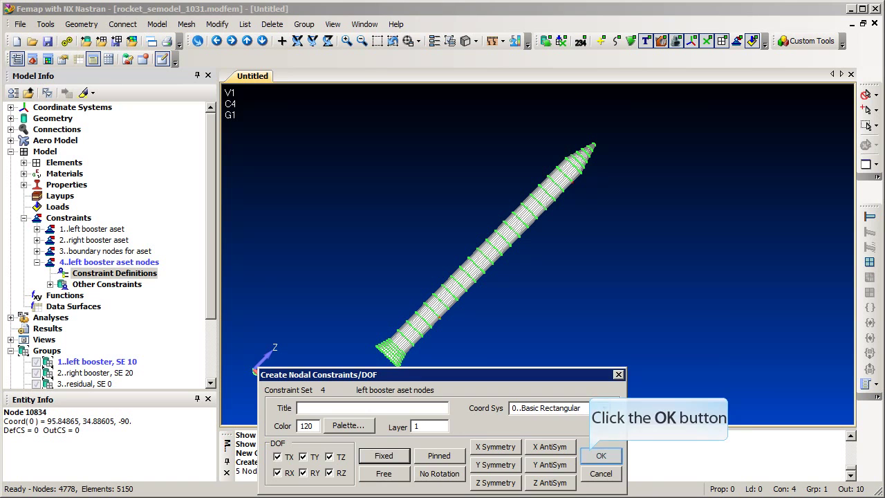
pyautogui.click(601, 455)
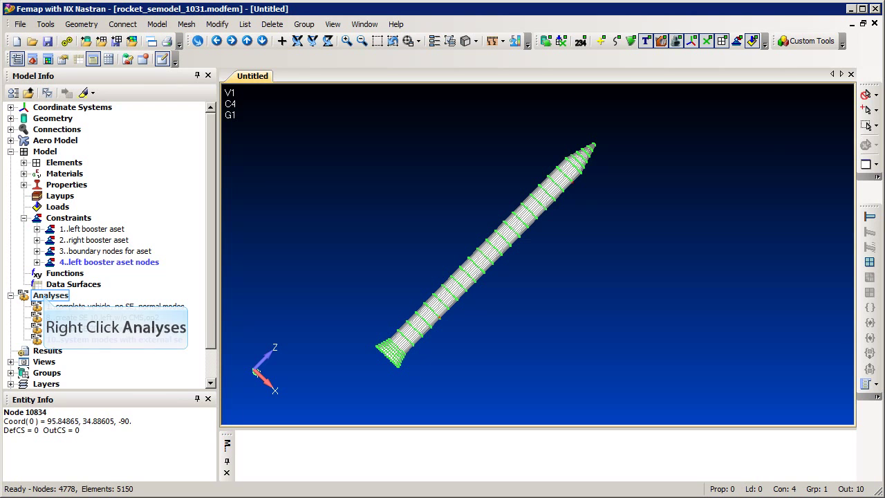
# Create an NX Nastran Normal Modes/Eigenvalue analysis set titled "create SE 10, op2 style".
pyautogui.rightClick(47, 296)
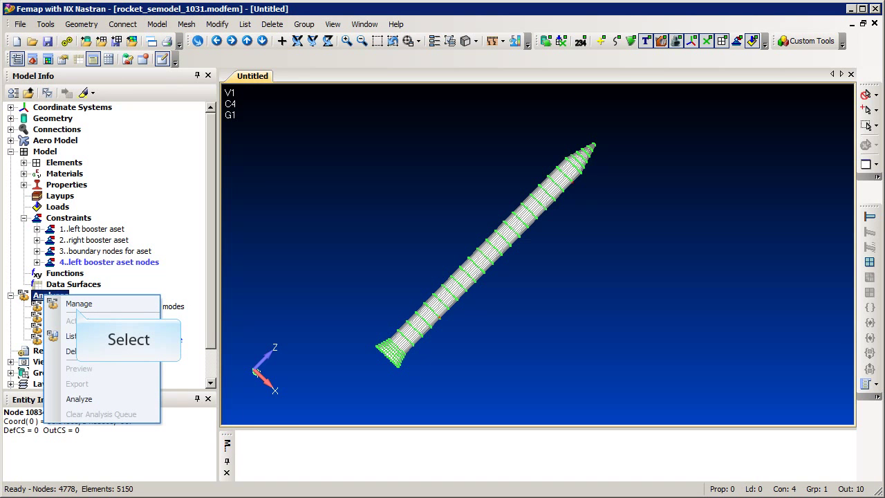
pyautogui.click(79, 304)
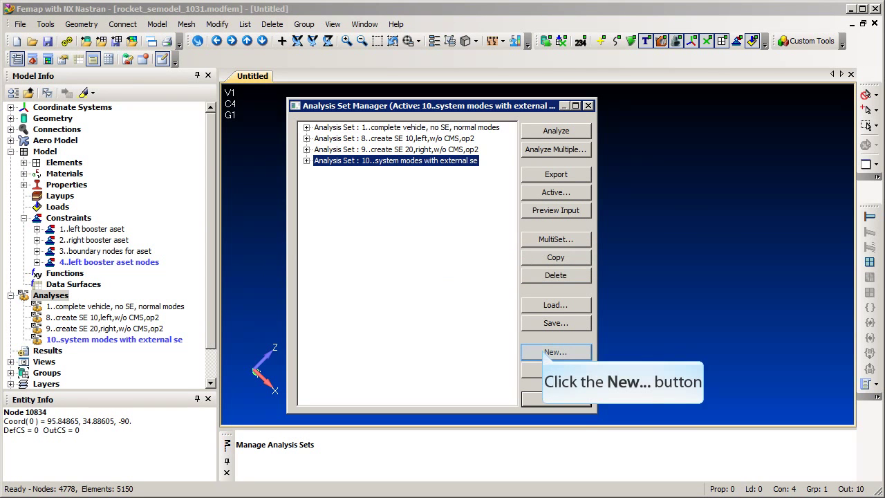
pyautogui.click(555, 352)
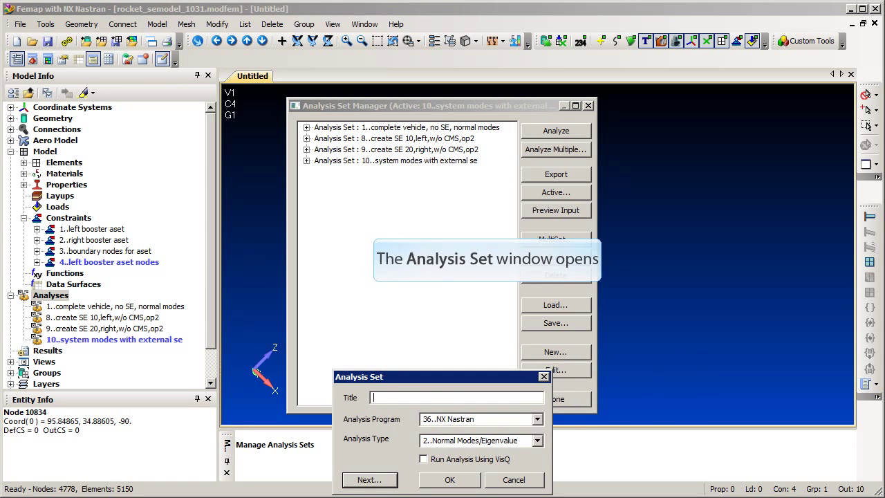
pyautogui.write('create SE 10, op2 style')
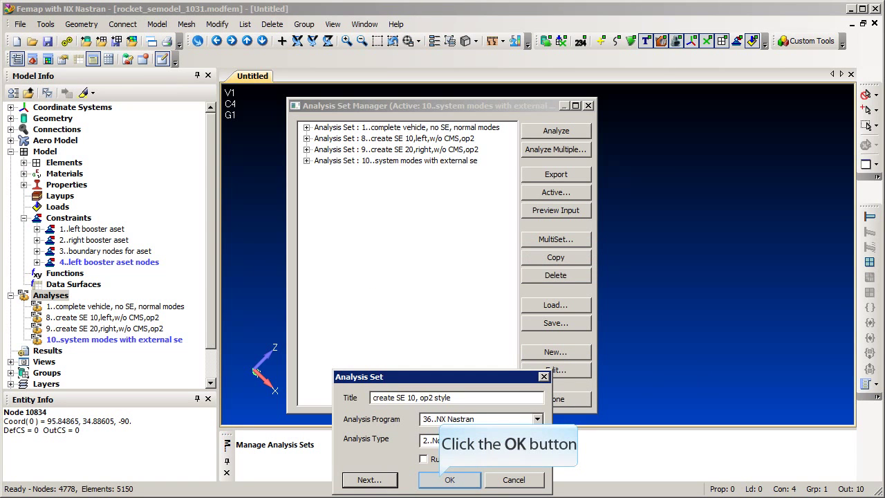
pyautogui.click(449, 479)
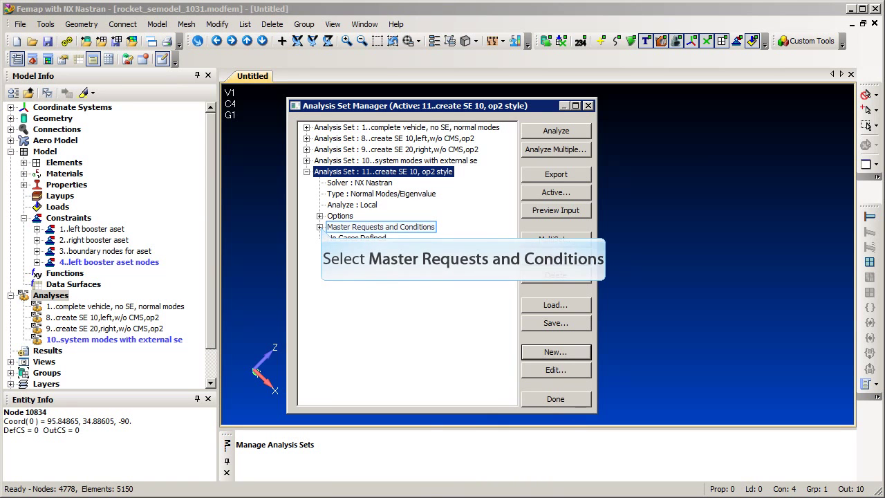
# In the new analysis set's boundary conditions, set Constraints to 0..None and Master (ASET) to 1..left booster aset.
pyautogui.click(319, 227)
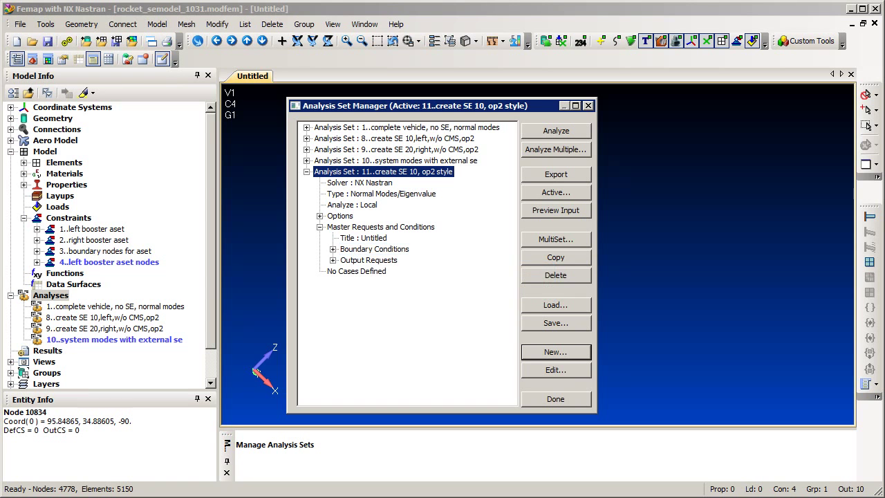
pyautogui.click(374, 248)
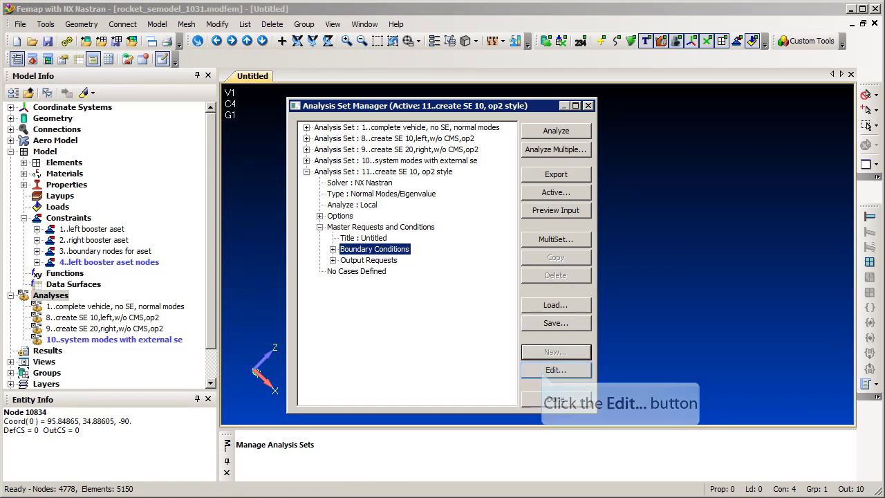
pyautogui.click(556, 370)
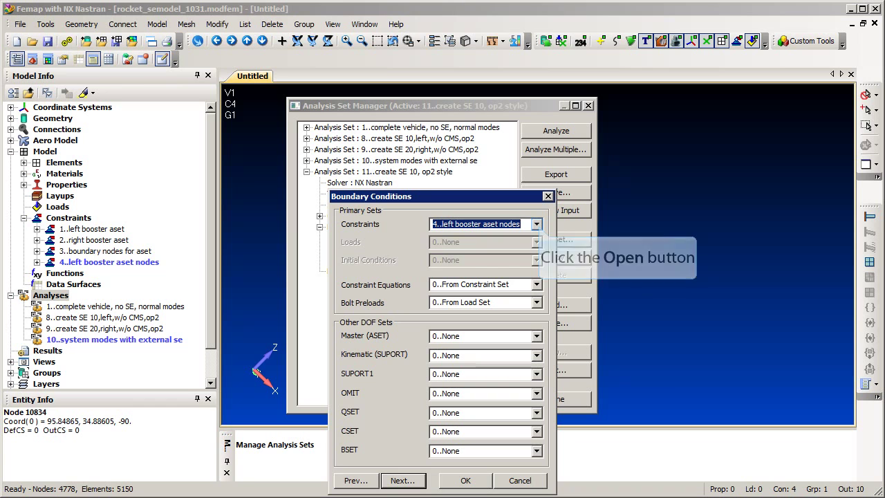
pyautogui.click(536, 224)
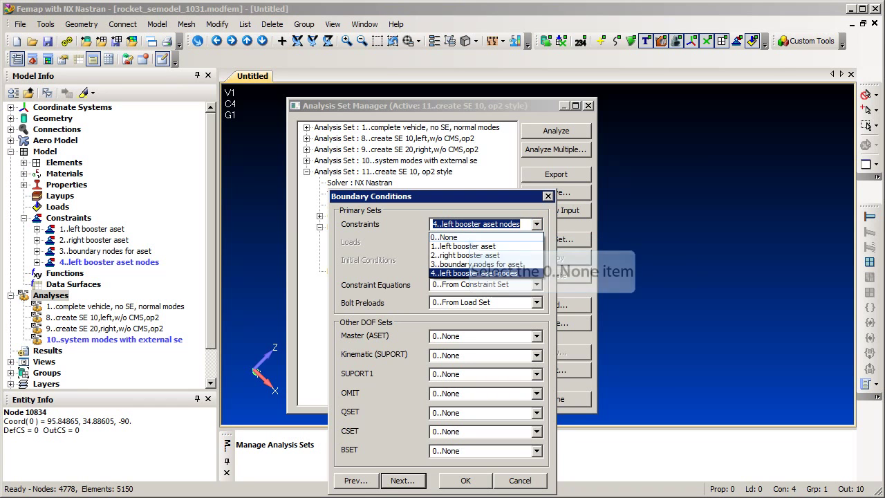
pyautogui.click(471, 237)
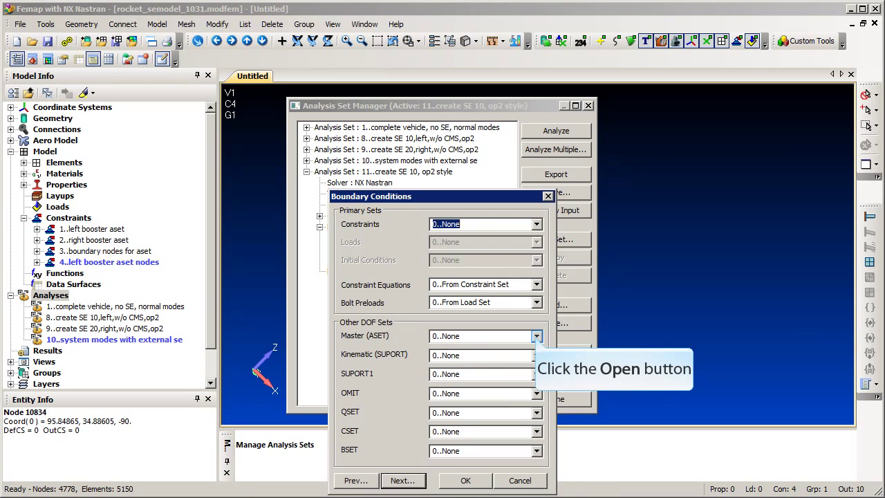
pyautogui.click(536, 336)
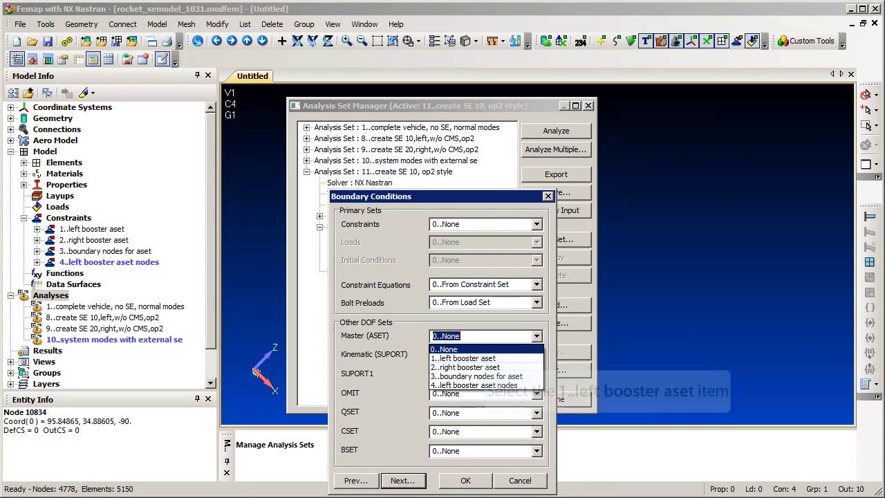
pyautogui.click(486, 358)
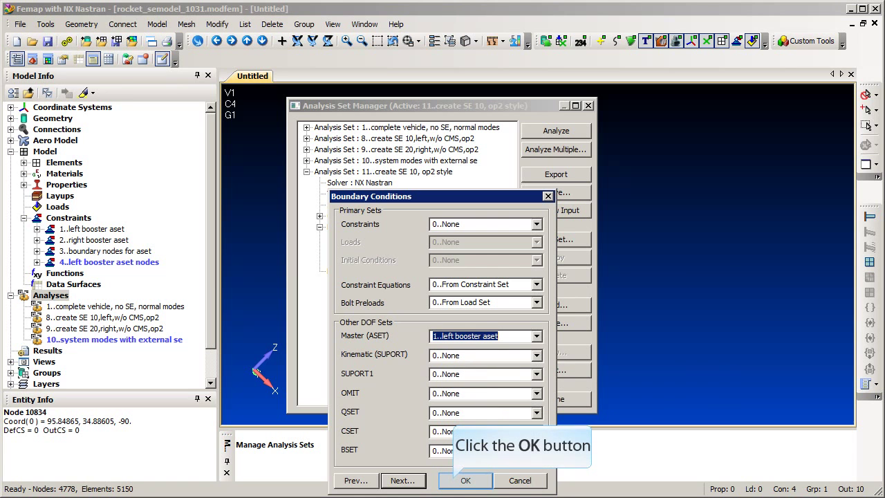
pyautogui.press('Return')
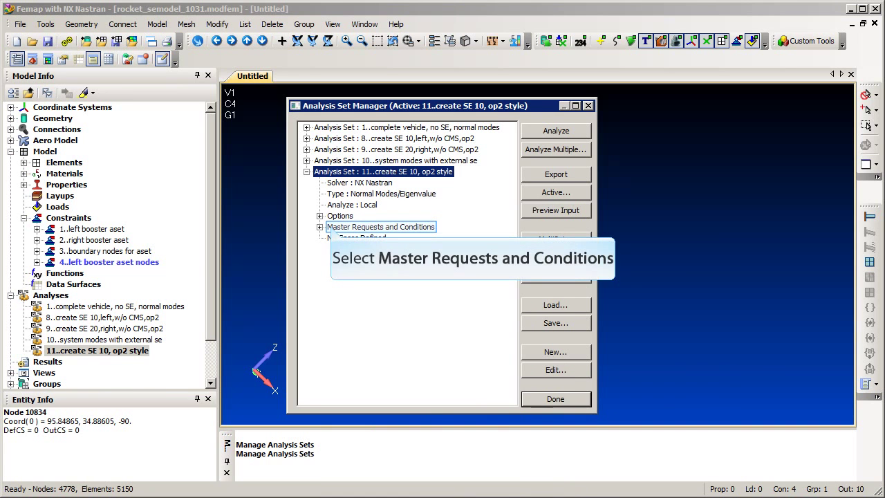
# Add the start text "EXTSEOUT(EXTID=10,DMIGOP2=36,ASMBULK,DMIGSFIX=EXTID)" to the analysis set's Master Requests and Conditions.
pyautogui.click(380, 227)
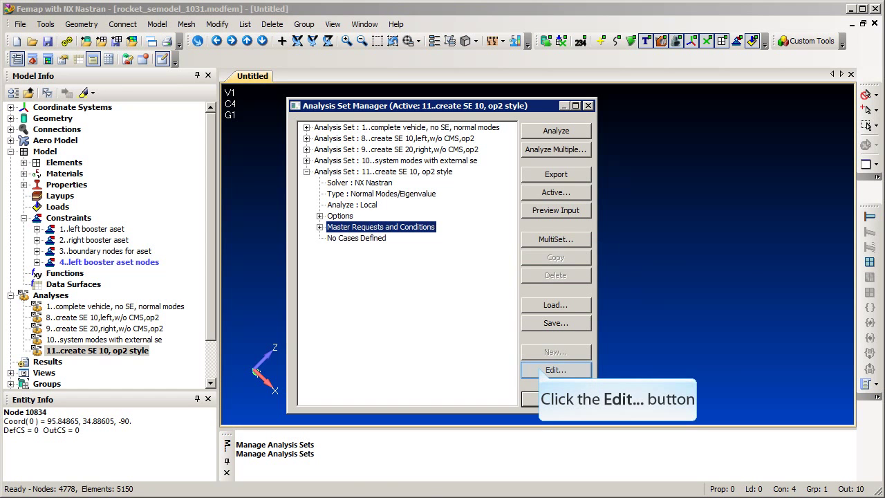
pyautogui.click(556, 369)
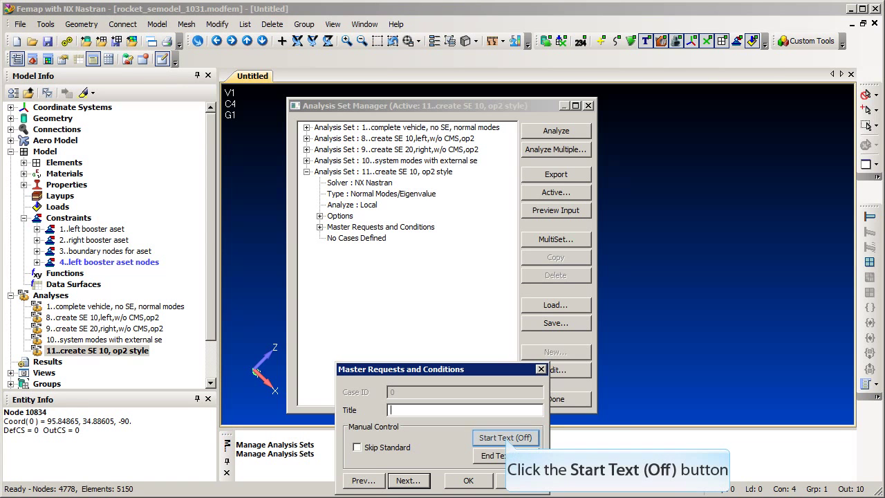
pyautogui.click(505, 438)
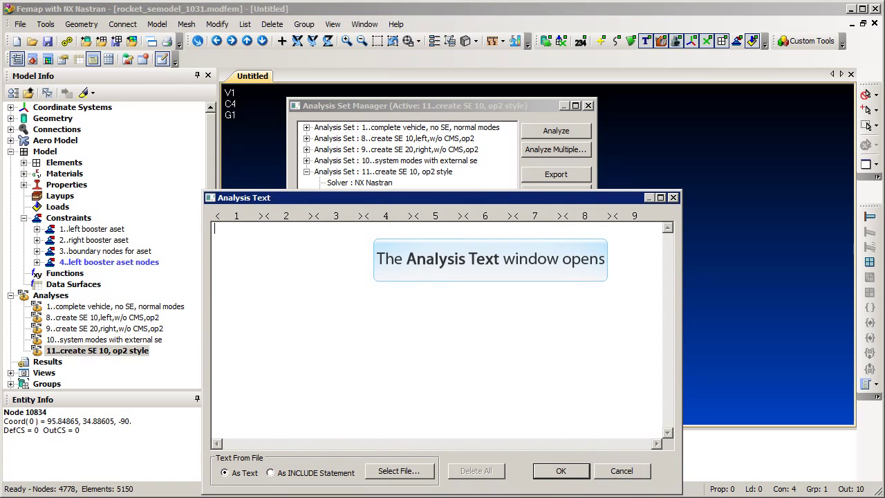
pyautogui.write('EXTSEOUT(EXTID=10,DMIGOP2=36,ASMBULK,DMIGSFIX=EXTID)')
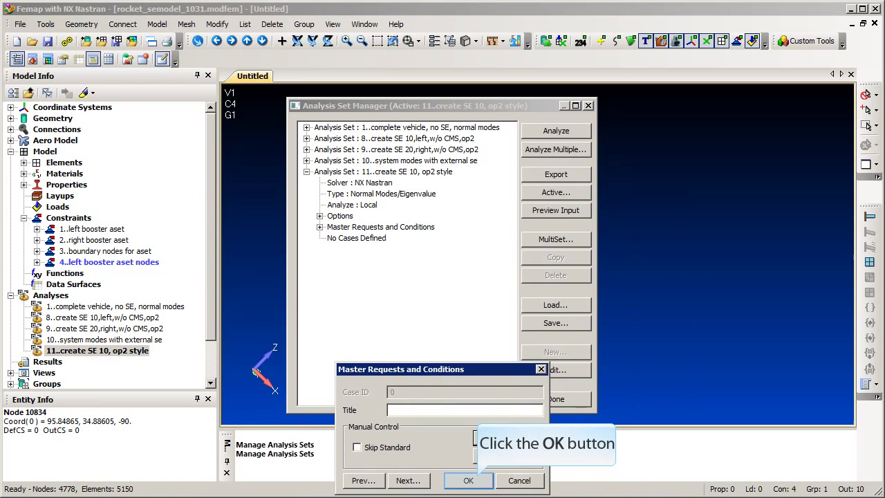
pyautogui.click(469, 480)
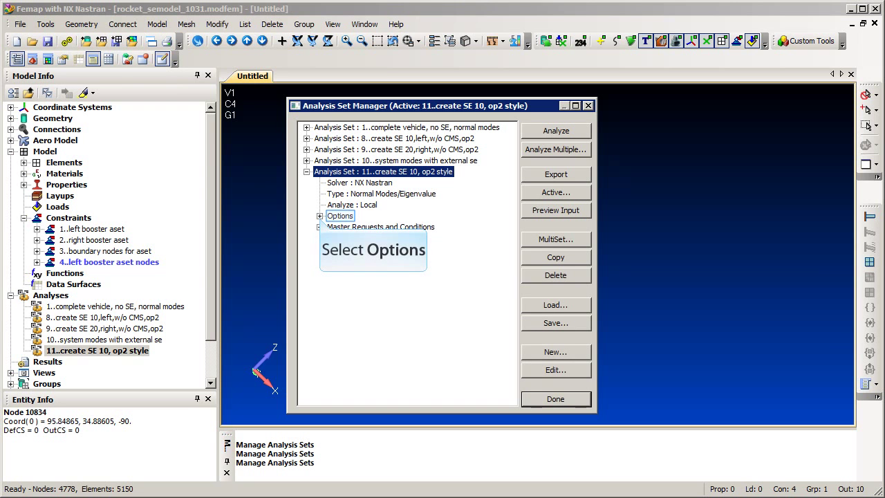
# Add the start text "ASSIGN,OUTPUT2='SEID_10.op2',UNIT=36" to the analysis set's Executive/Solution options.
pyautogui.click(319, 215)
pyautogui.click(370, 226)
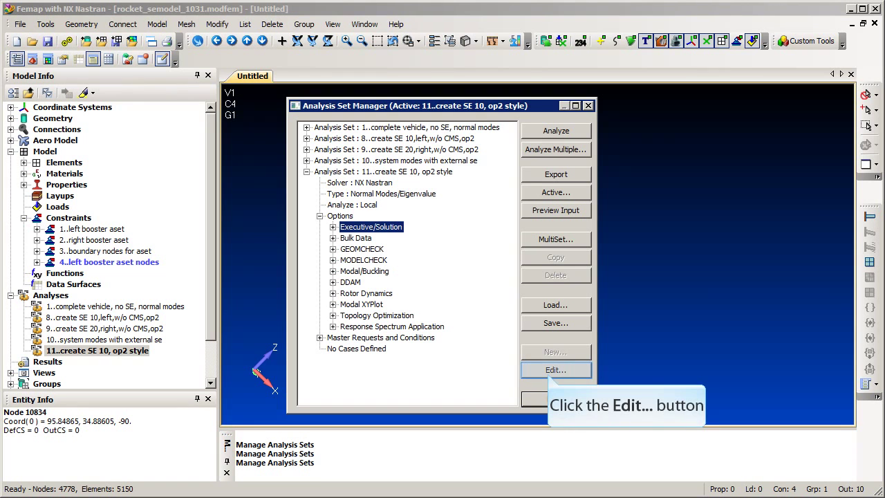
pyautogui.click(556, 370)
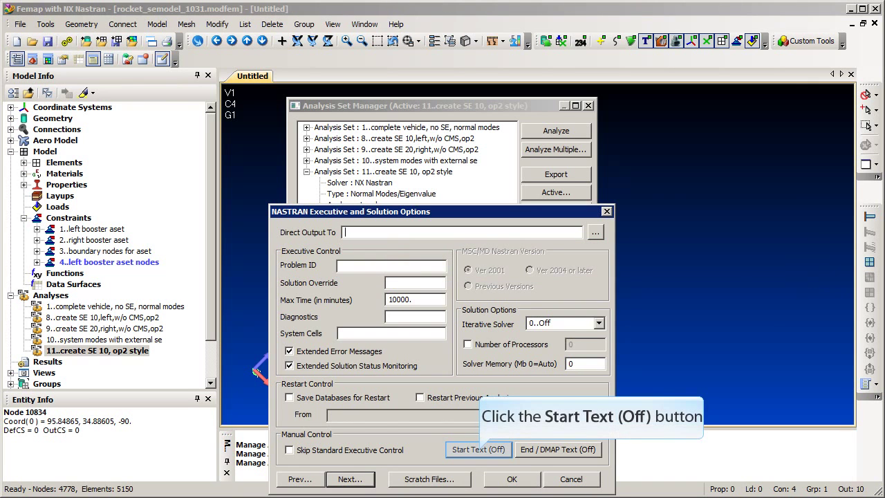
pyautogui.press('Return')
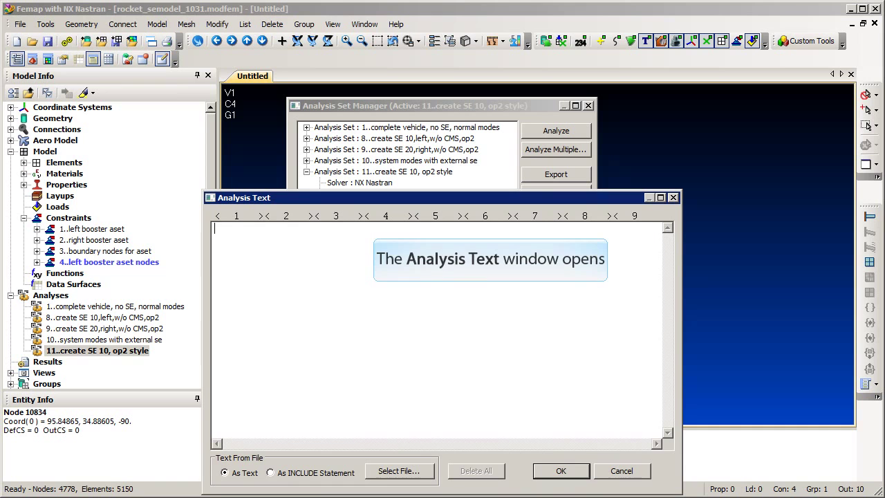
pyautogui.write("ASSIGN,OUTPUT2='SEID_10.op2',UNIT=36")
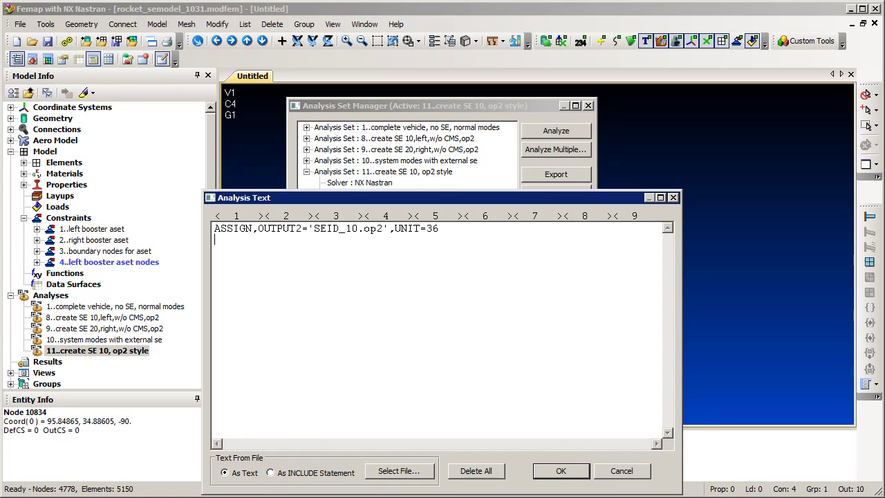
pyautogui.press('Return')
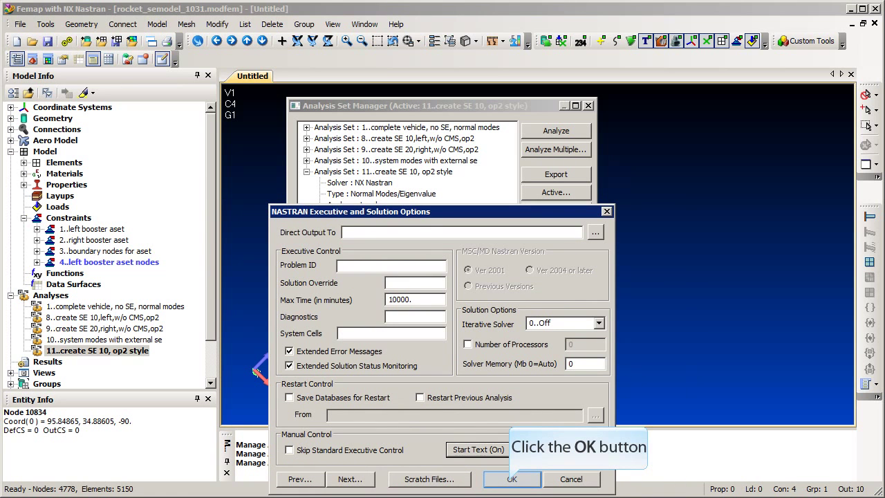
pyautogui.press('Return')
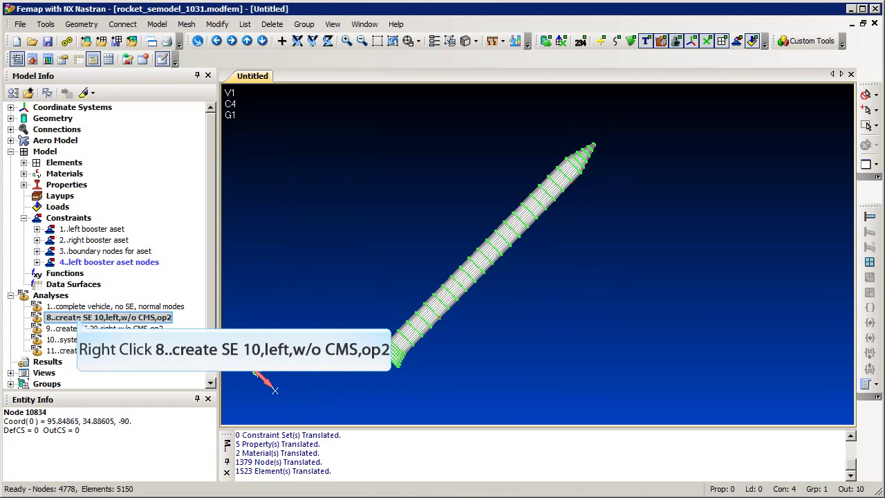
# Preview the input file of analysis set 8, "create SE 10,left,w/o CMS,op2", and examine its EXTSEOUT line and left booster ASET entries.
pyautogui.rightClick(77, 319)
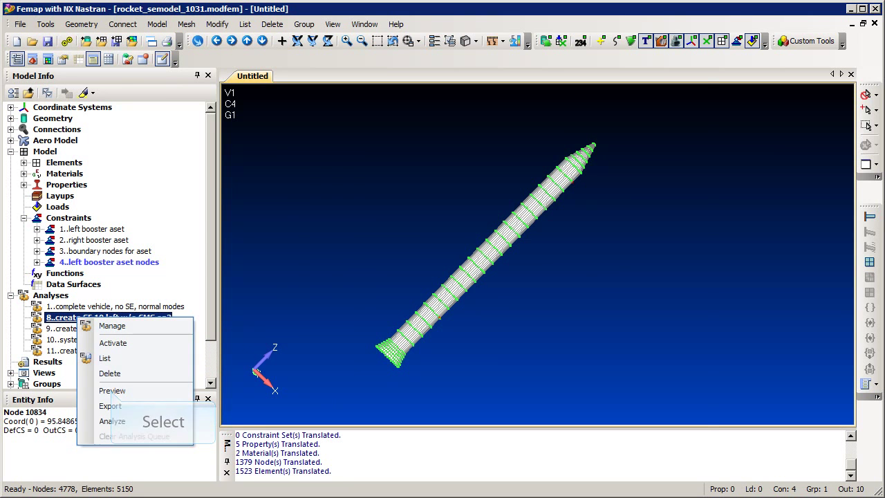
pyautogui.click(112, 390)
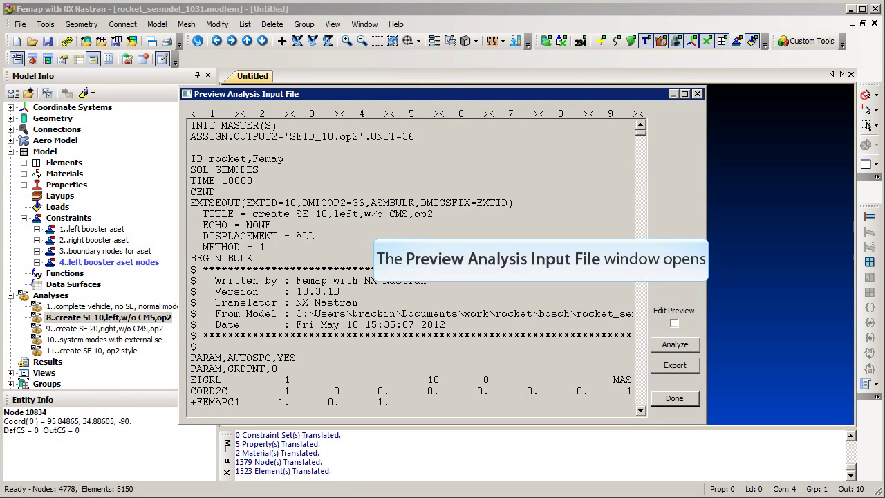
pyautogui.moveTo(191, 202); pyautogui.dragTo(514, 207)
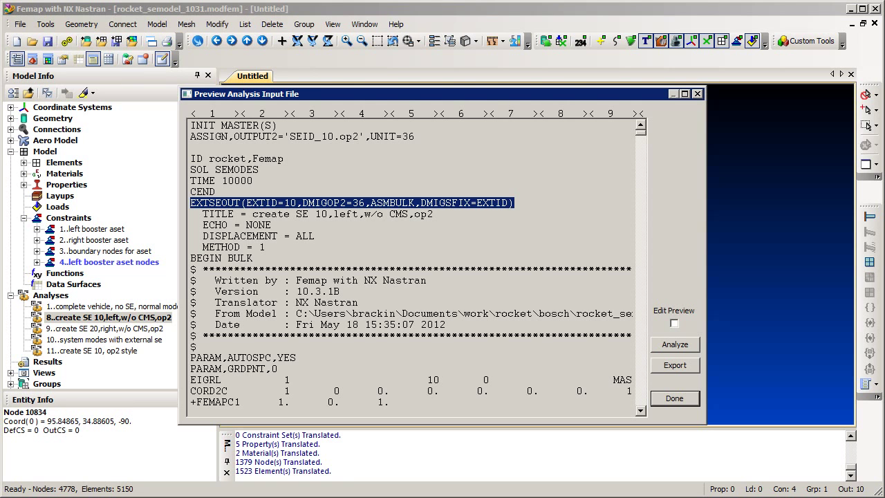
pyautogui.click(508, 202)
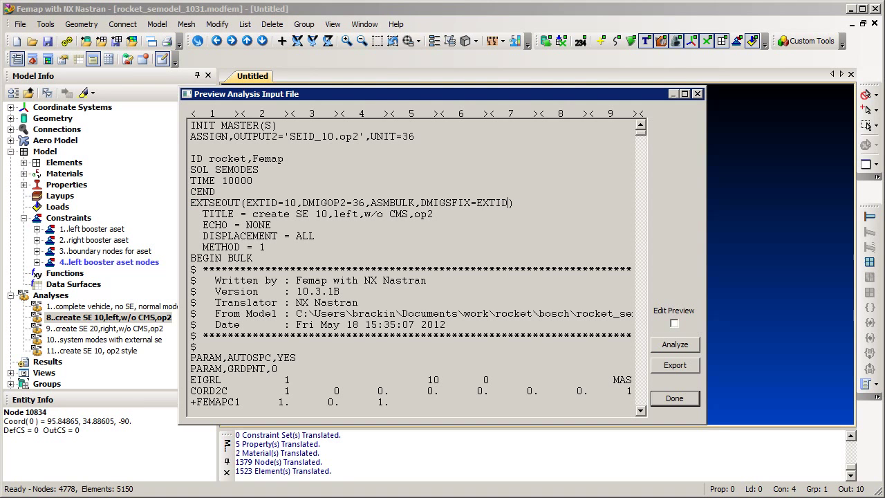
pyautogui.scroll(-6, 511, 203)
pyautogui.moveTo(191, 235); pyautogui.dragTo(342, 291)
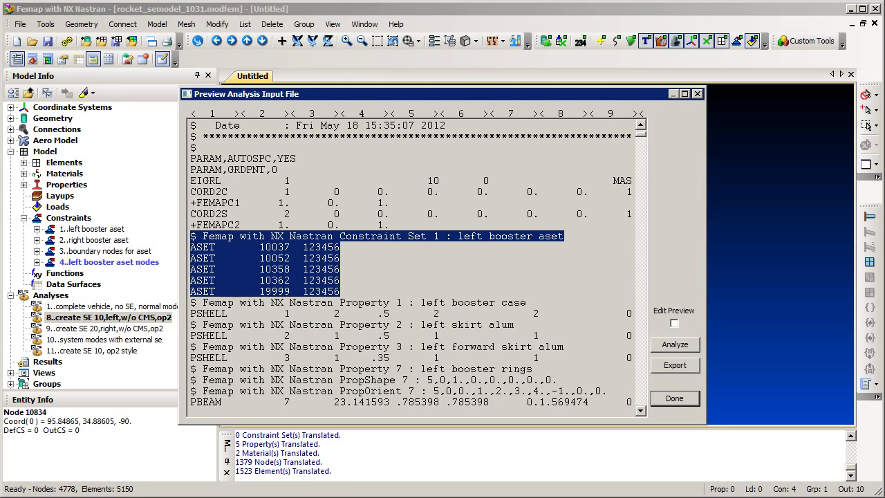
pyautogui.click(400, 269)
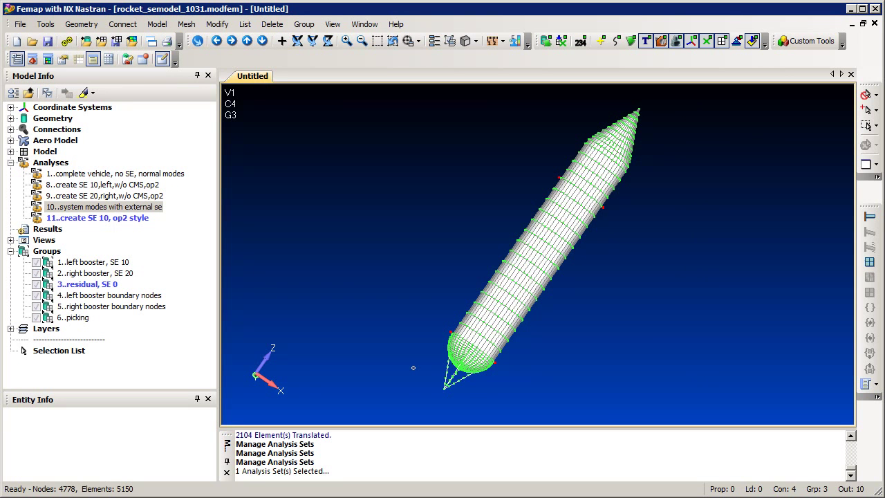
# Create an NX Nastran Normal Modes/Eigenvalue analysis set titled "system analysis, external SE".
pyautogui.rightClick(56, 163)
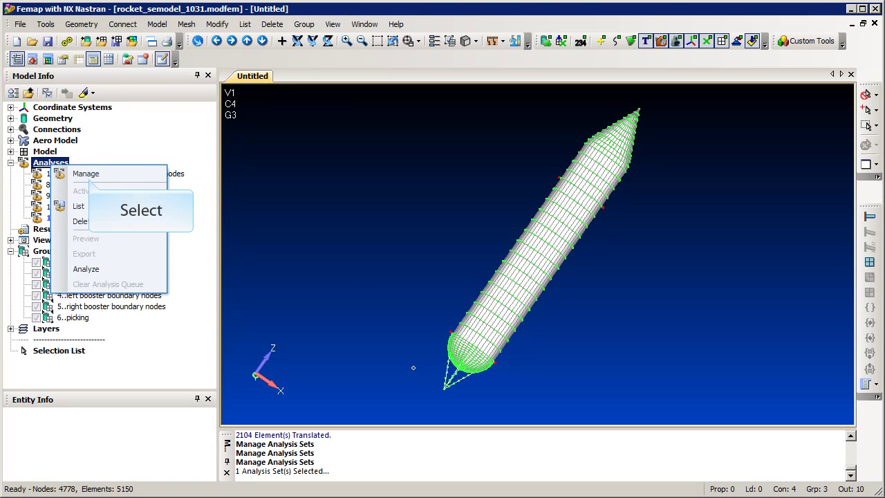
pyautogui.click(86, 174)
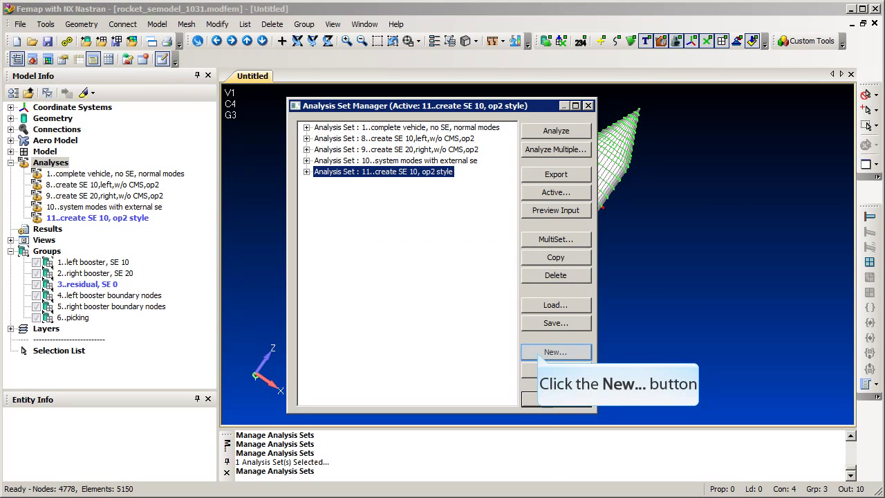
pyautogui.click(555, 352)
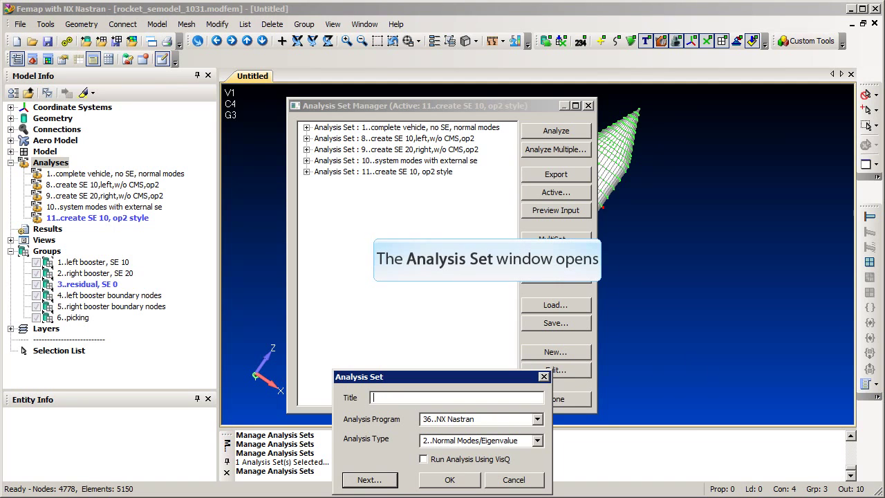
pyautogui.write('system analysis, external SE')
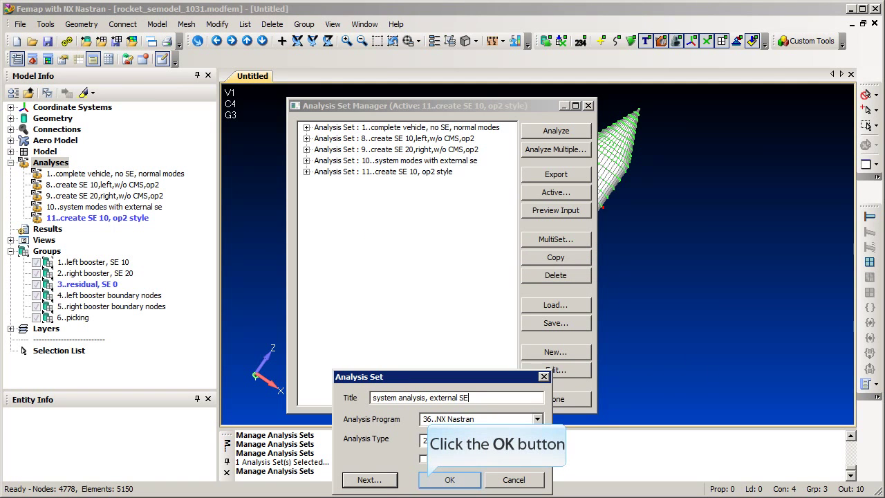
pyautogui.press('Return')
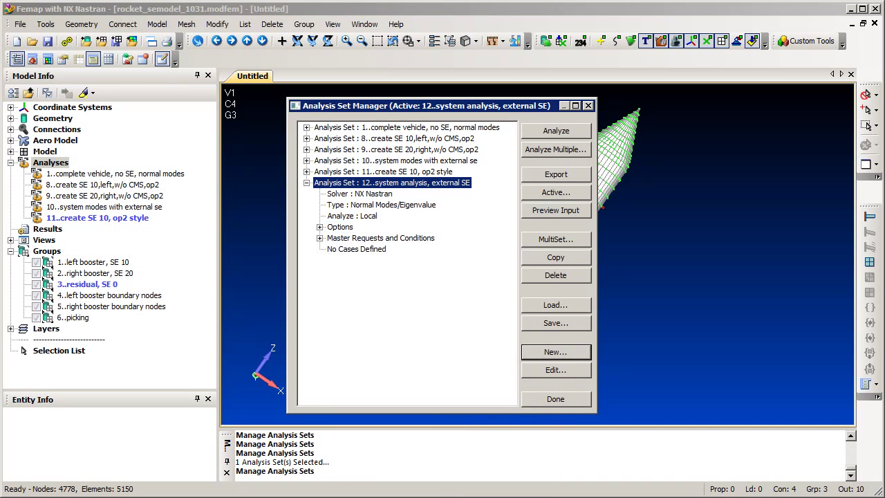
# In the new set's Executive/Solution options, set System Cells to dpblktol=0.01 and add start text "ASSIGN INPUTT2='seid_10.op2',UNIT=36" and "ASSIGN INPUTT2='seid_20.op2',UNIT=37".
pyautogui.click(320, 227)
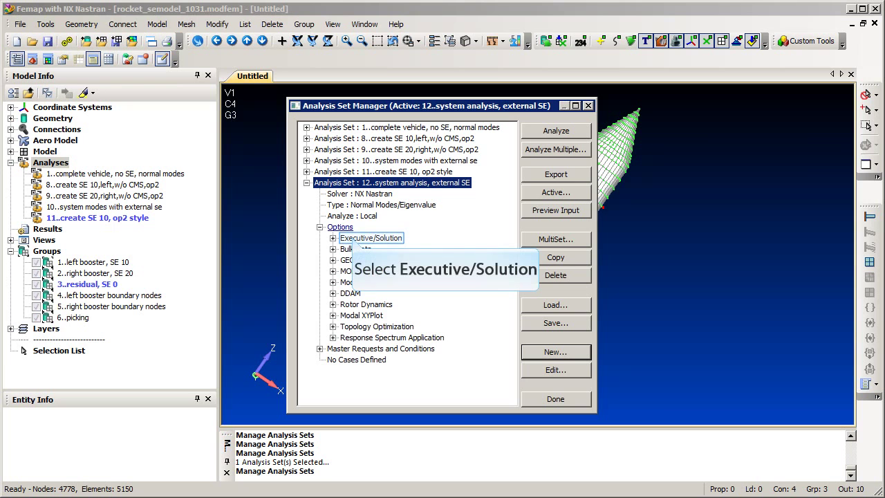
pyautogui.click(371, 238)
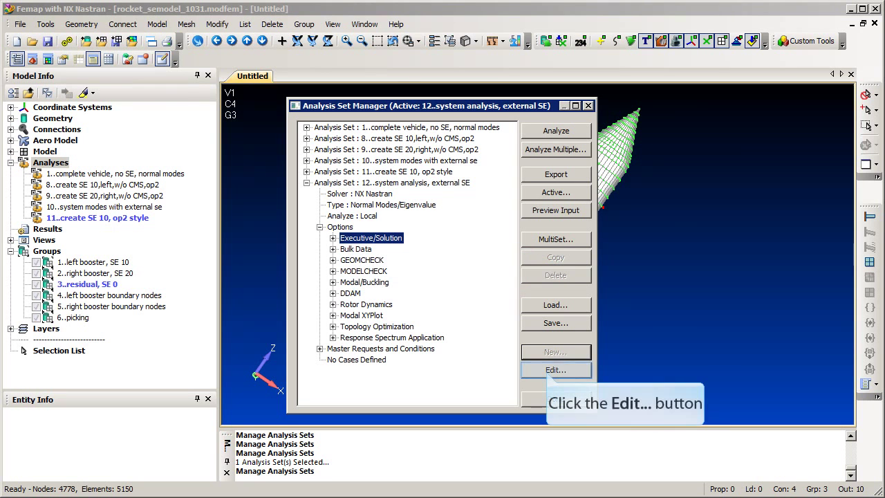
pyautogui.click(555, 370)
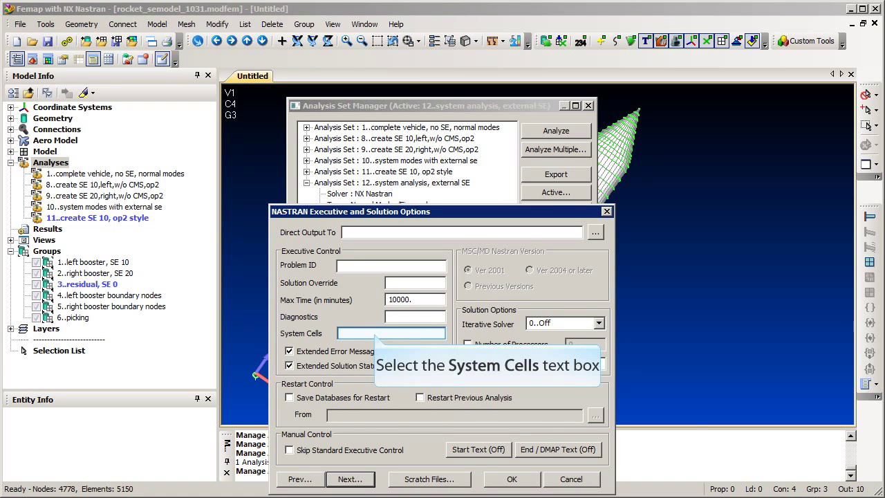
pyautogui.write('dpblktol=0.01')
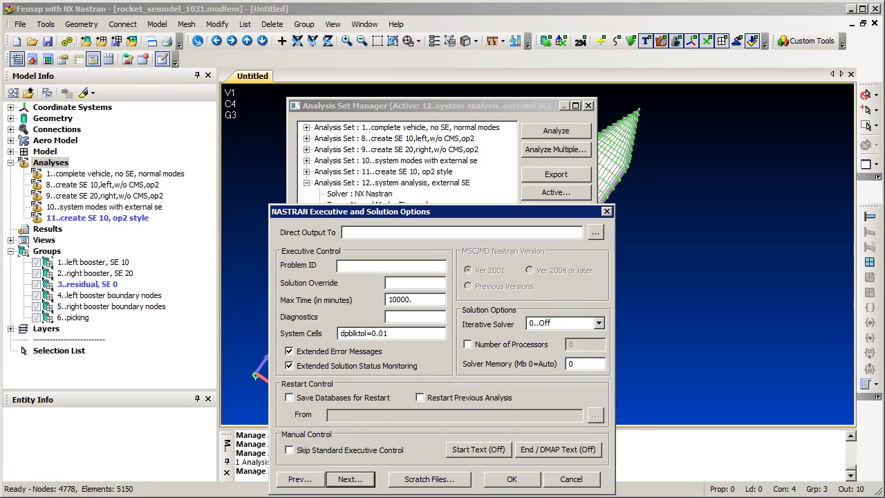
pyautogui.click(478, 450)
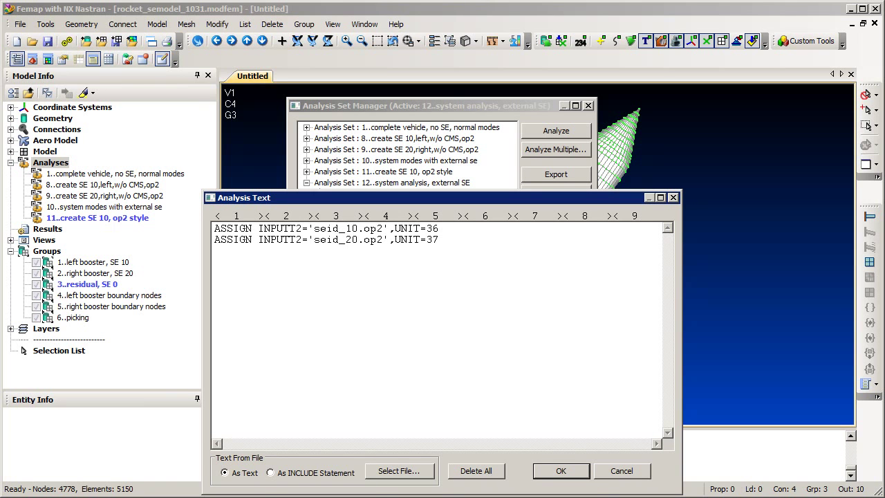
pyautogui.press('Return')
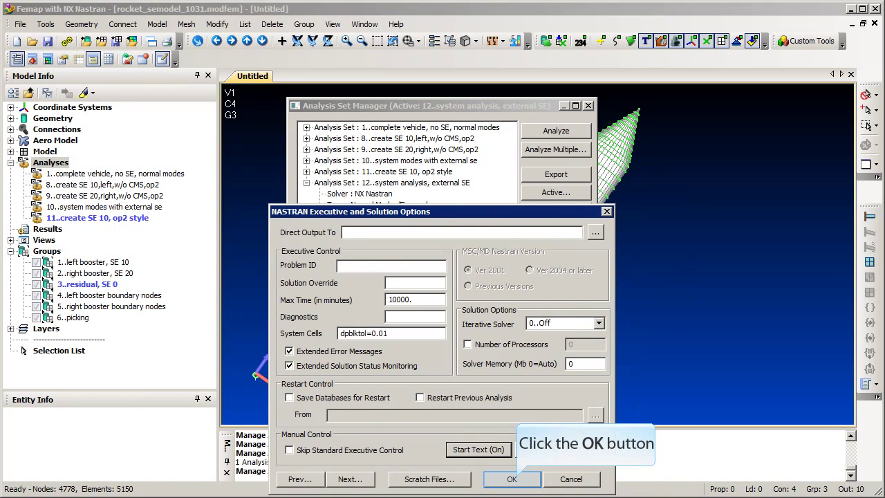
pyautogui.press('Return')
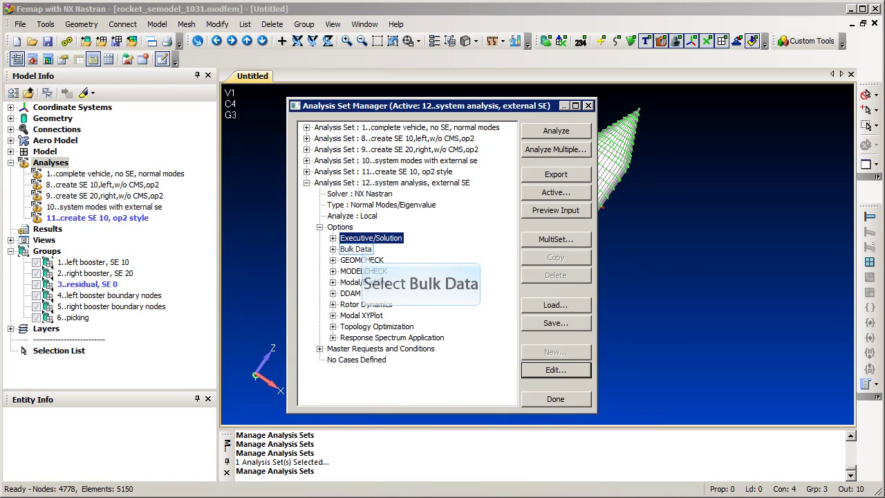
# In the Bulk Data options, write only group 3..residual, SE 0 and add end text "include 'rocket_se10.asm'" and "include 'rocket_se20.asm'".
pyautogui.click(356, 249)
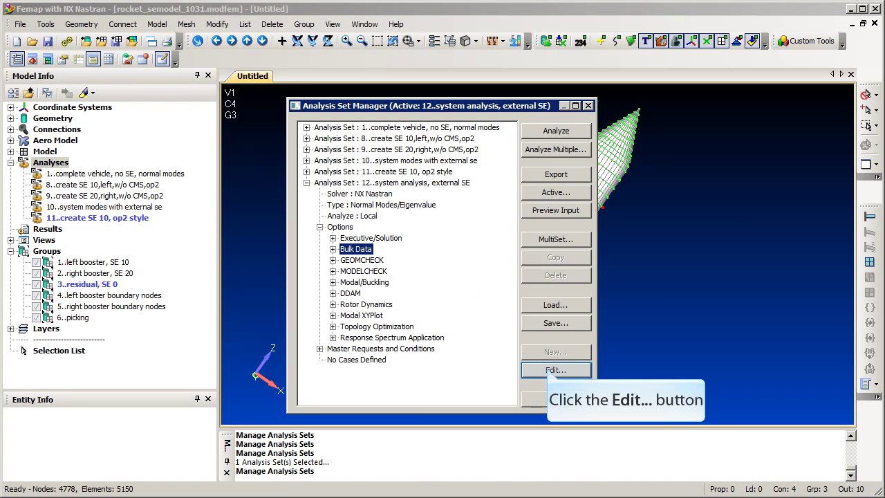
pyautogui.click(556, 370)
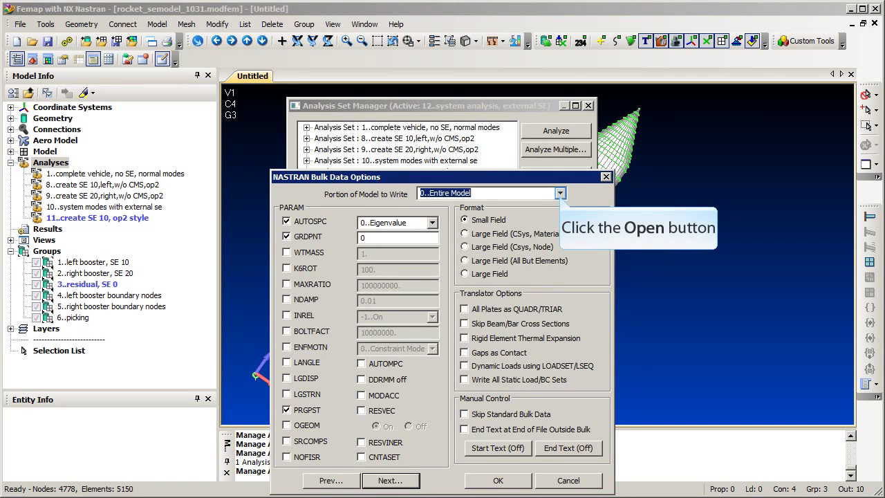
pyautogui.click(561, 193)
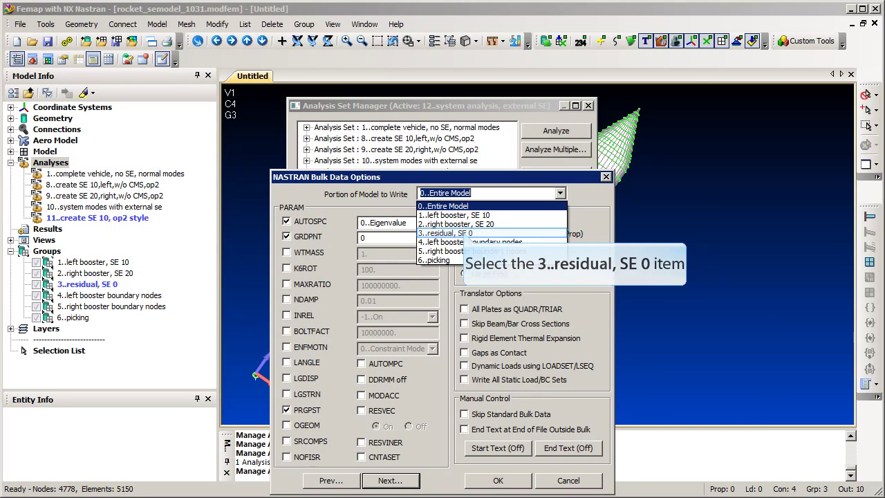
pyautogui.click(466, 233)
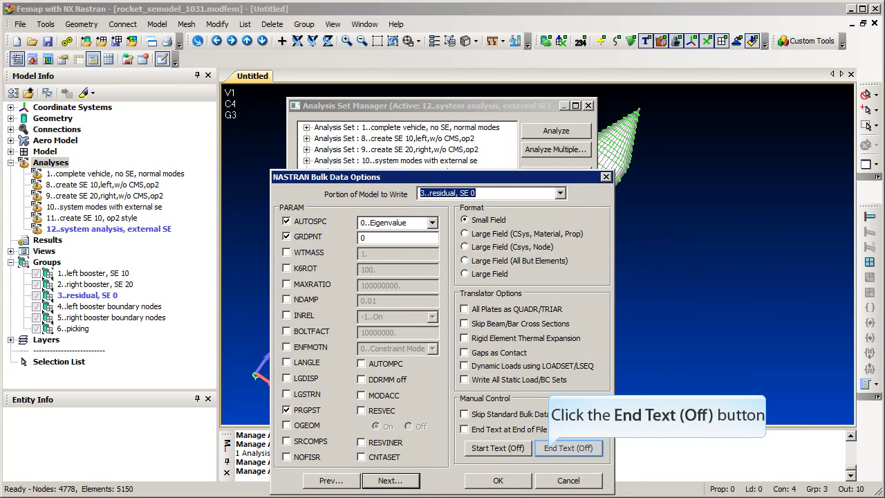
pyautogui.click(569, 448)
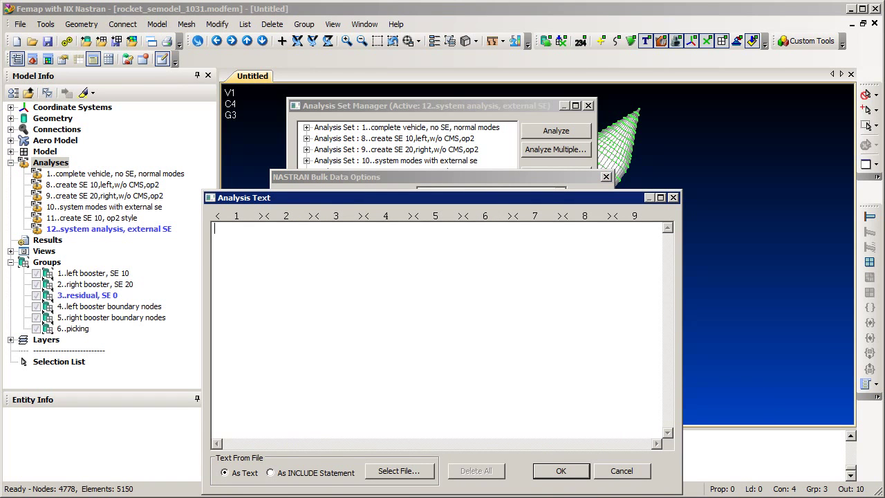
pyautogui.write("include 'rocket_se10.asm' include 'rocket_se20.asm'")
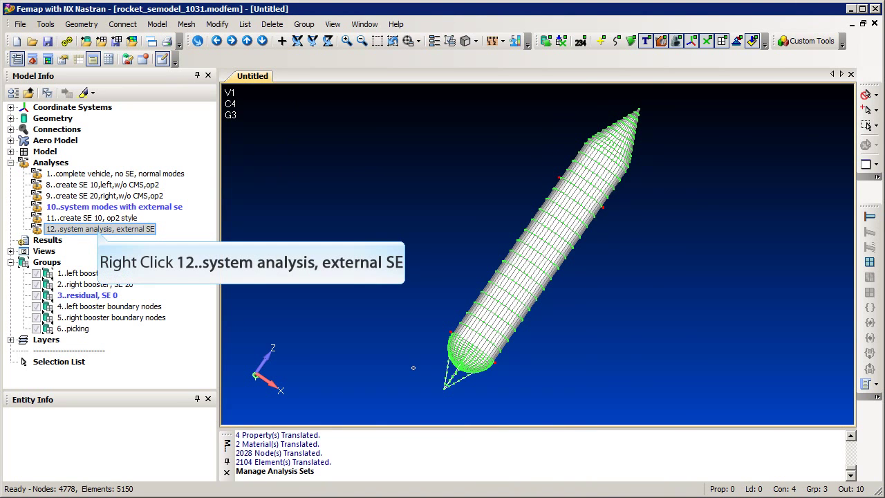
# Preview the input file of analysis set 12, "system analysis, external SE", and examine it through to the end.
pyautogui.rightClick(98, 231)
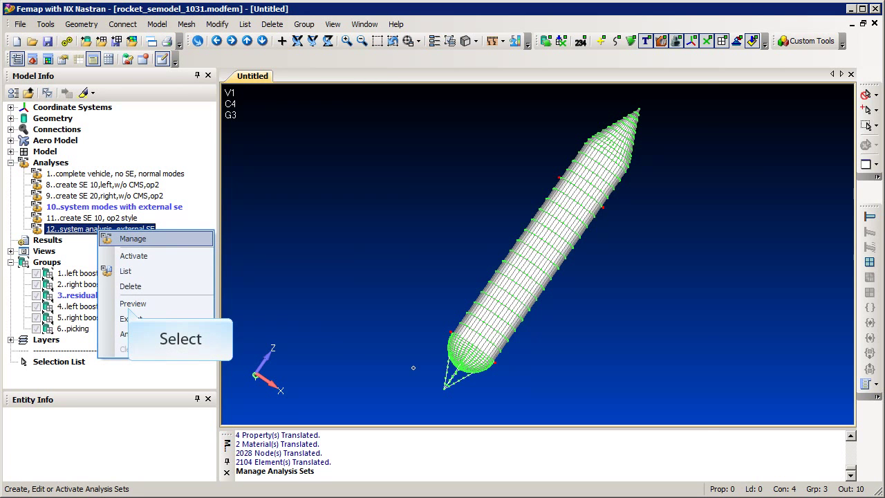
pyautogui.click(133, 304)
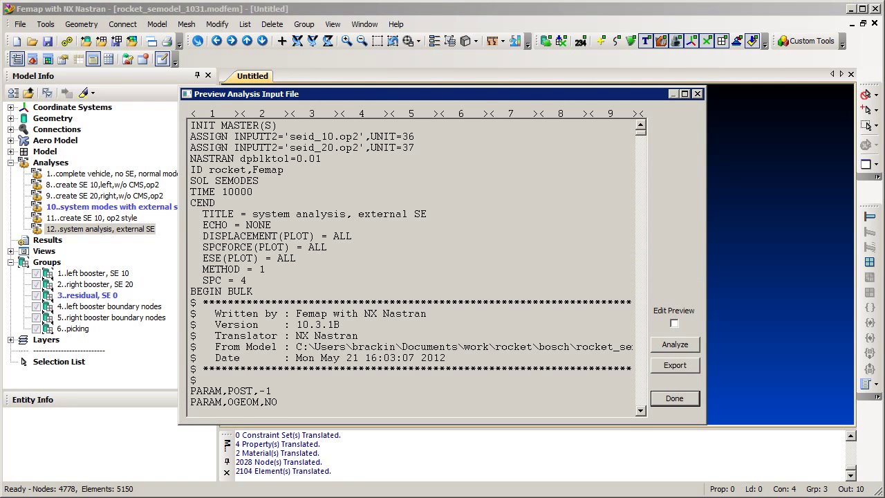
pyautogui.moveTo(640, 129); pyautogui.dragTo(639, 410)
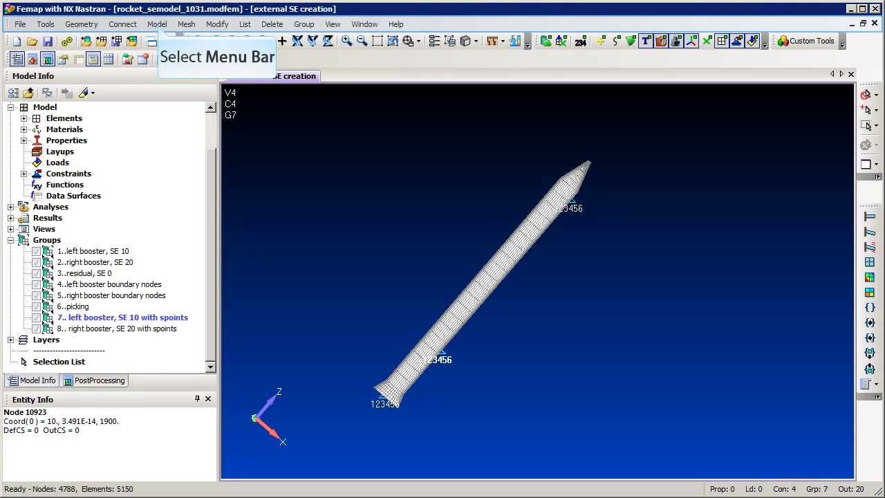
# Create a node of type 1..Scalar Point with ID 15101 at the origin for the left booster.
pyautogui.click(157, 25)
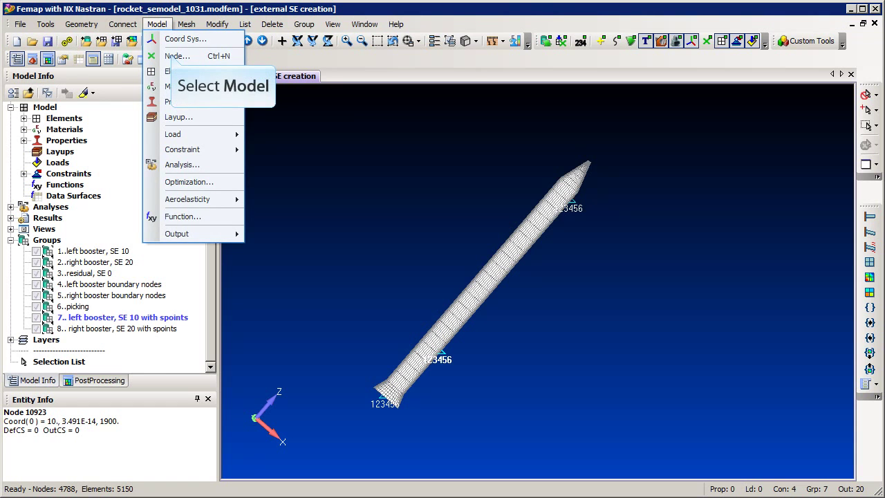
pyautogui.press('n')
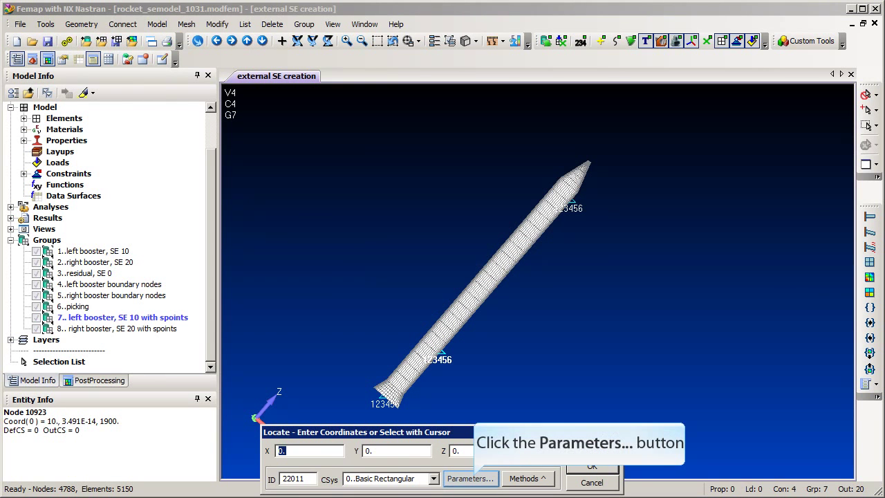
pyautogui.click(470, 478)
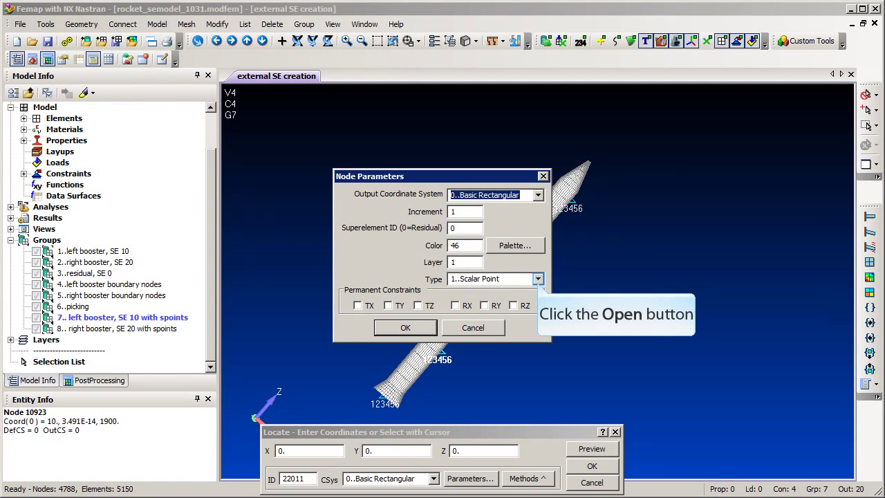
pyautogui.click(538, 279)
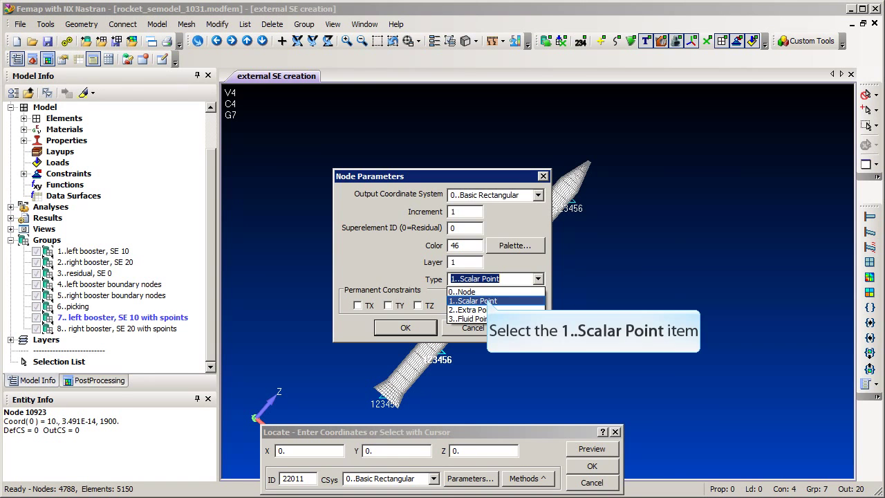
pyautogui.click(488, 302)
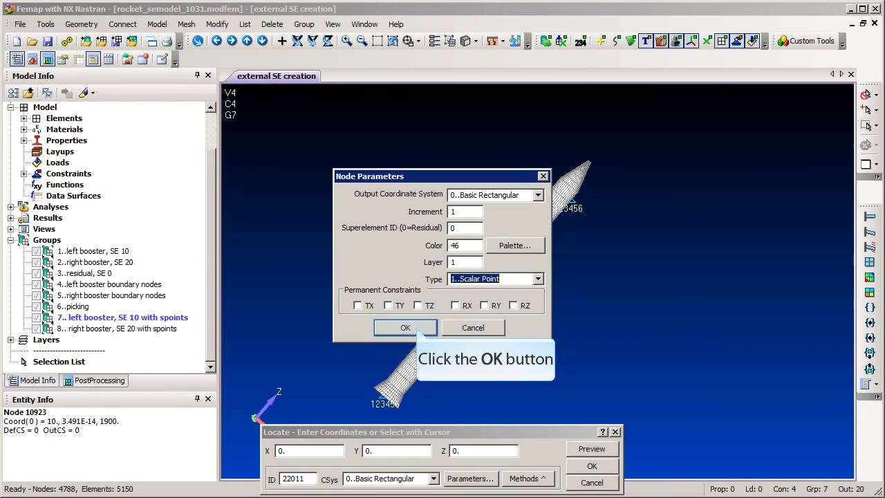
pyautogui.click(405, 328)
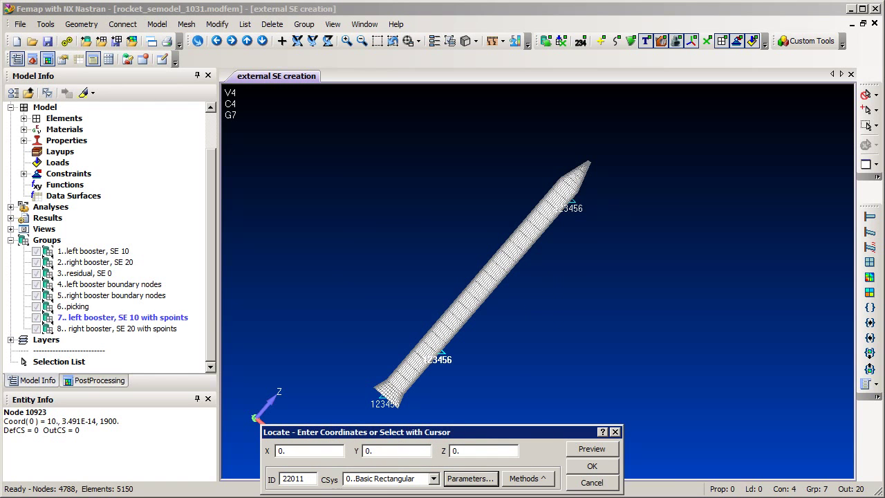
pyautogui.write('15101')
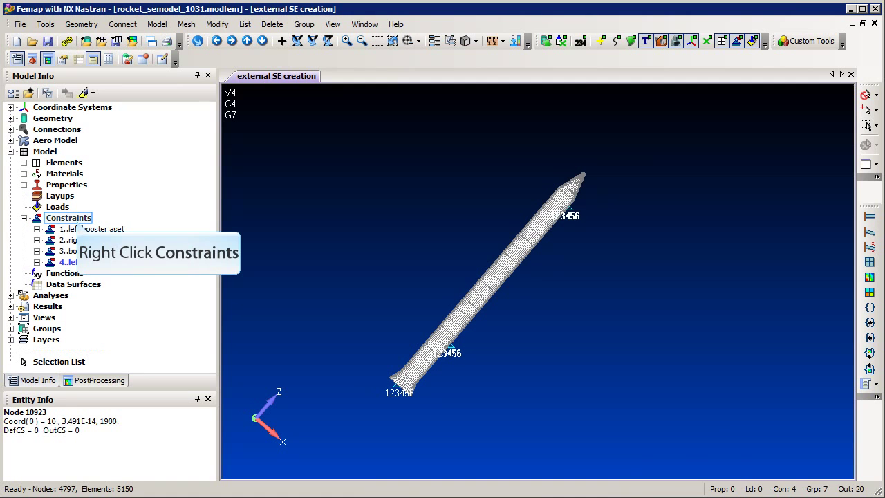
# Create a new standard constraint set titled "left booster q set".
pyautogui.rightClick(76, 218)
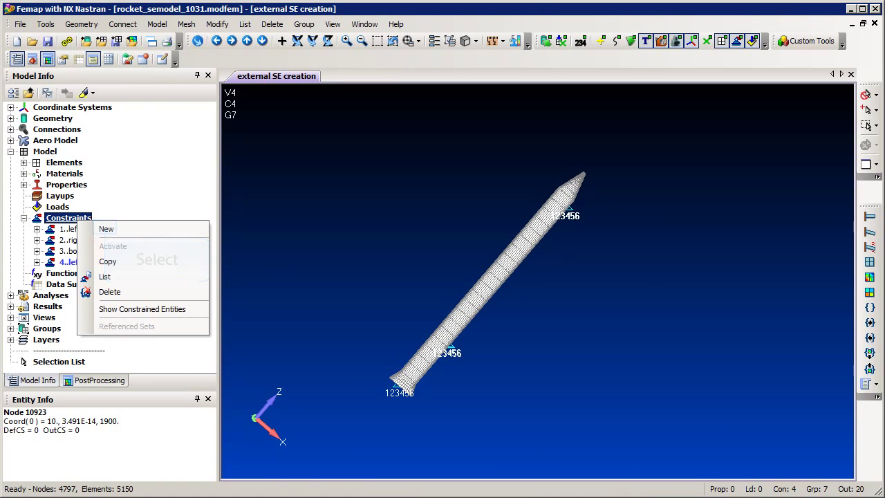
pyautogui.click(106, 229)
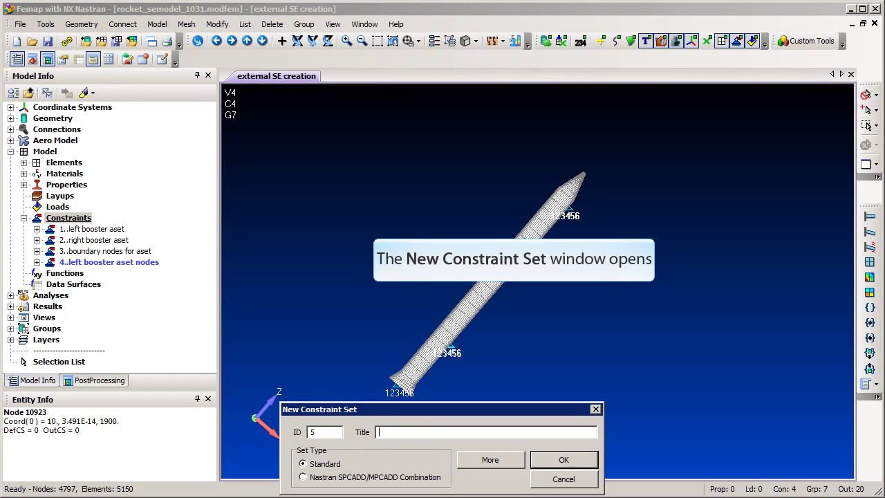
pyautogui.write('left booster q set')
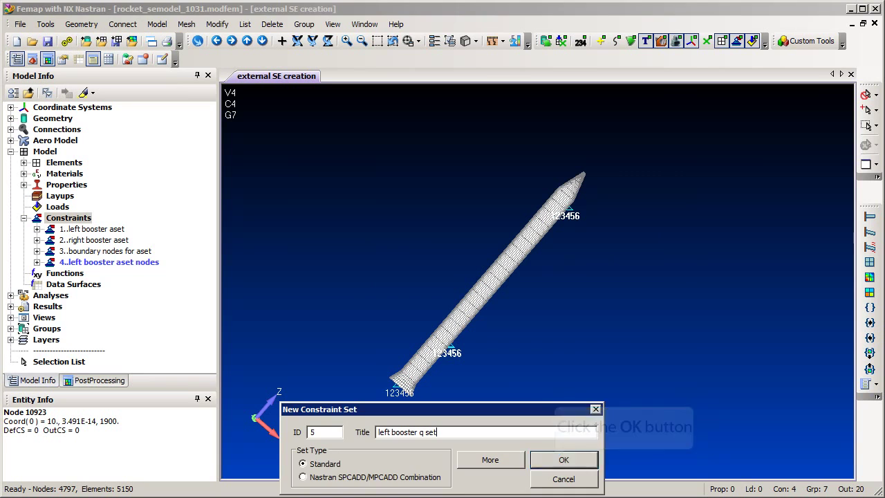
pyautogui.press('Return')
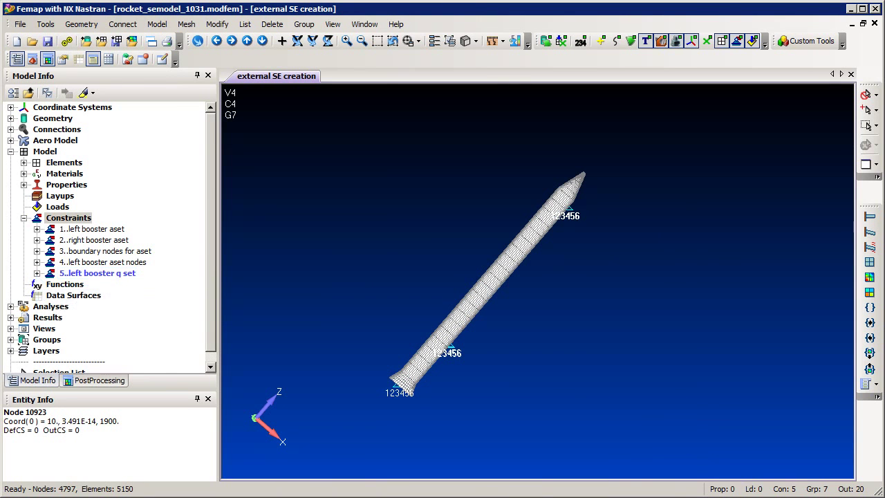
# Add a nodal constraint to the left booster q set, fixing all six degrees of freedom on nodes 15101 to 15111.
pyautogui.click(37, 273)
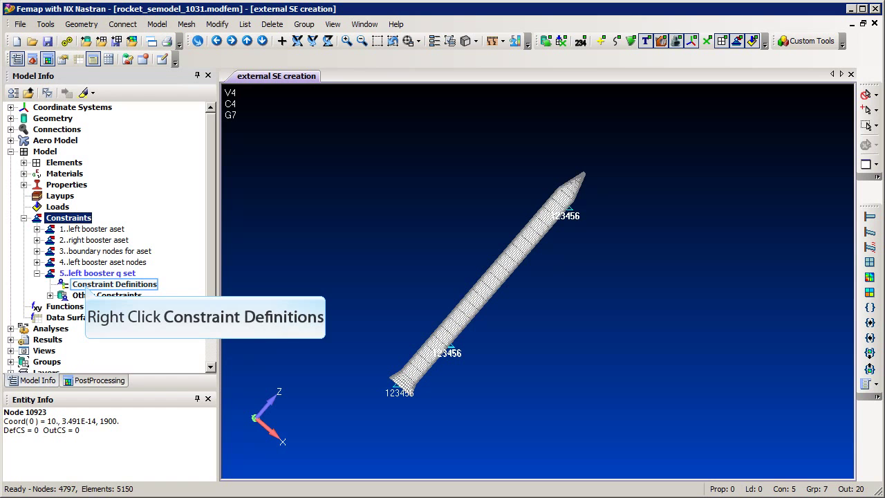
pyautogui.rightClick(86, 285)
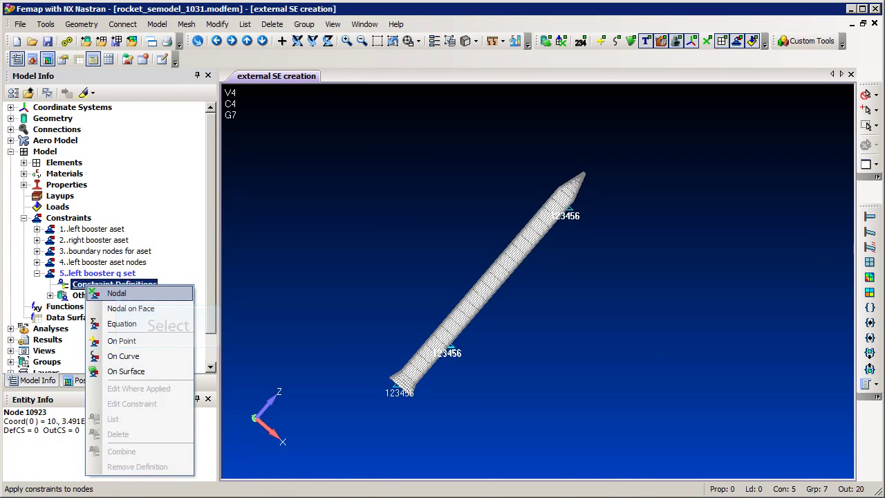
pyautogui.click(116, 293)
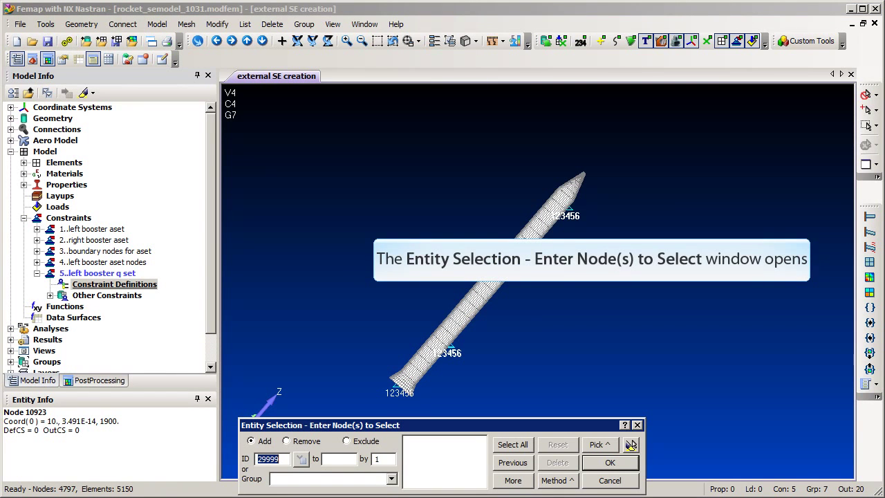
pyautogui.write('15101')
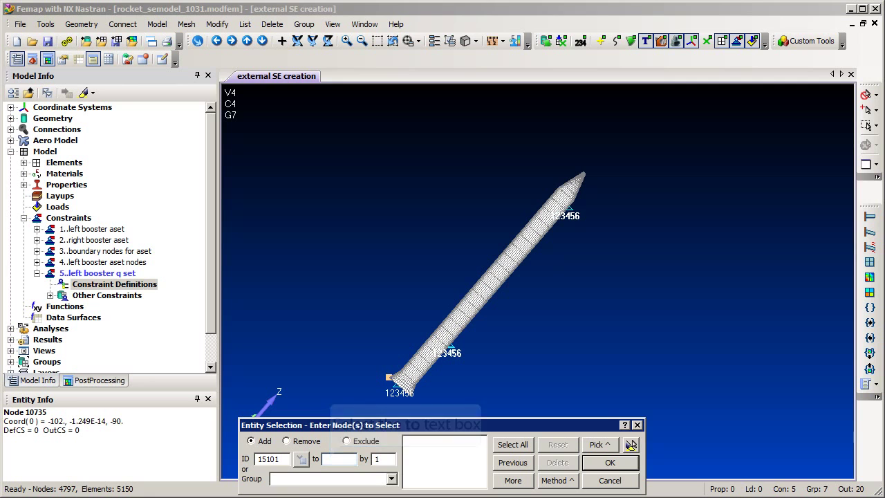
pyautogui.write('15111')
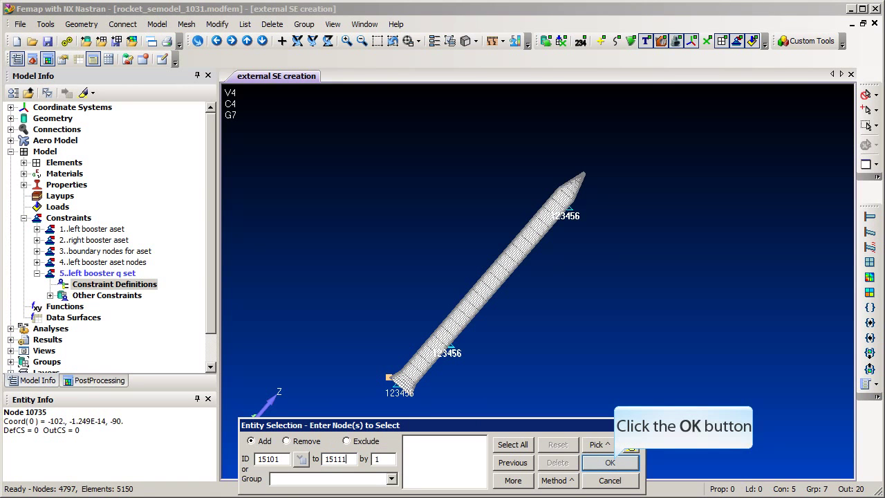
pyautogui.click(610, 462)
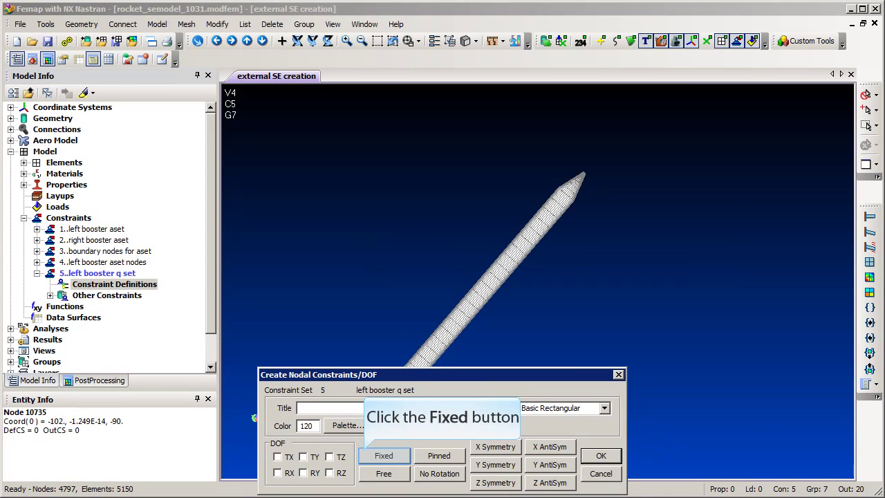
pyautogui.click(383, 455)
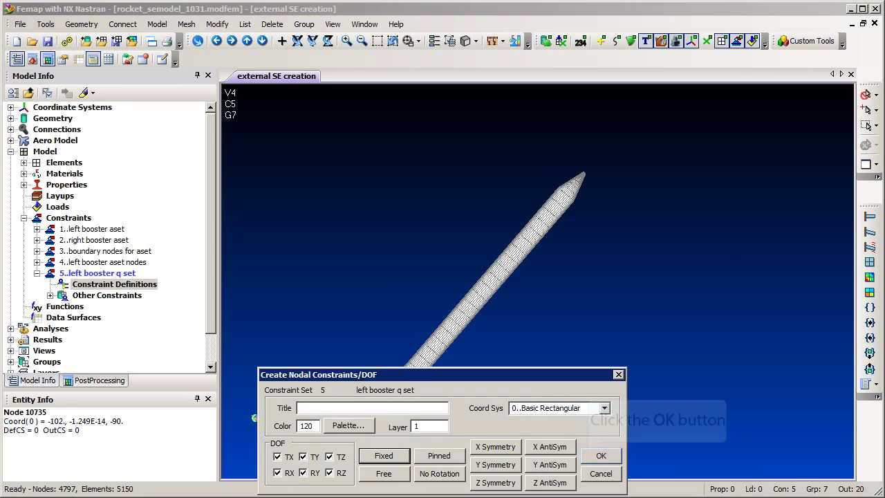
pyautogui.press('Return')
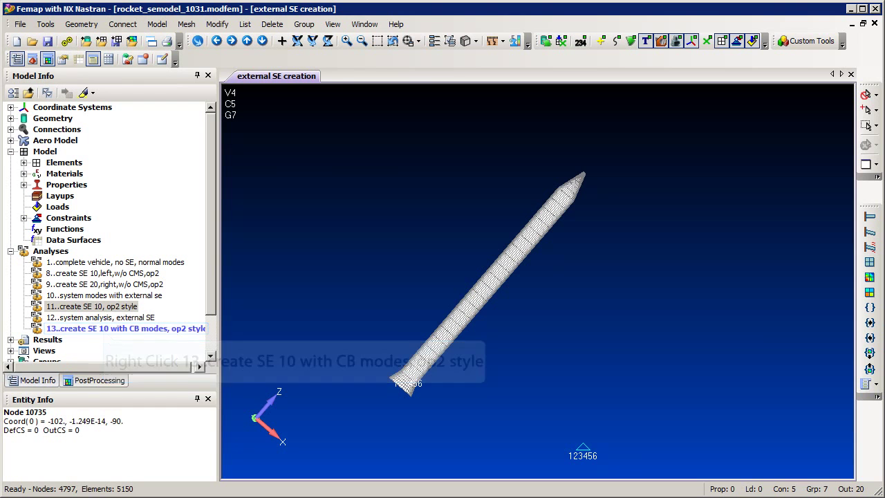
# Open the master boundary conditions of analysis set 13, "create SE 10 with CB modes, op2 style", and bring up the QSET choices.
pyautogui.rightClick(104, 329)
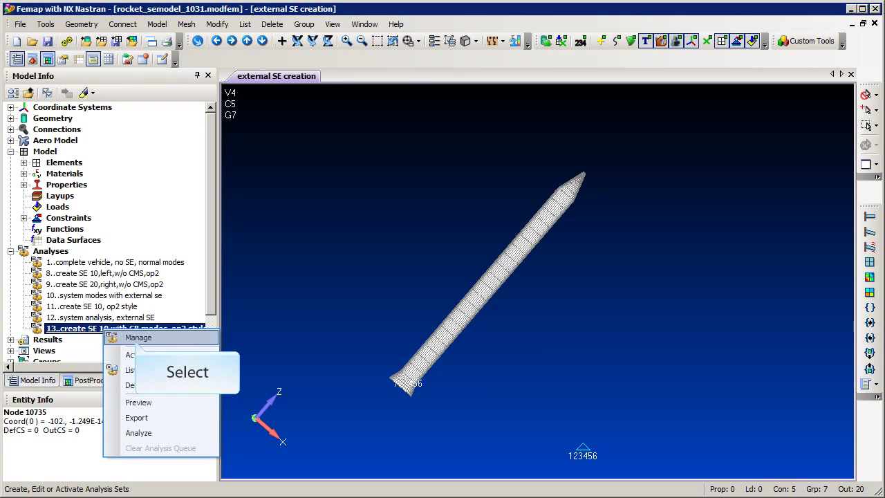
pyautogui.click(138, 337)
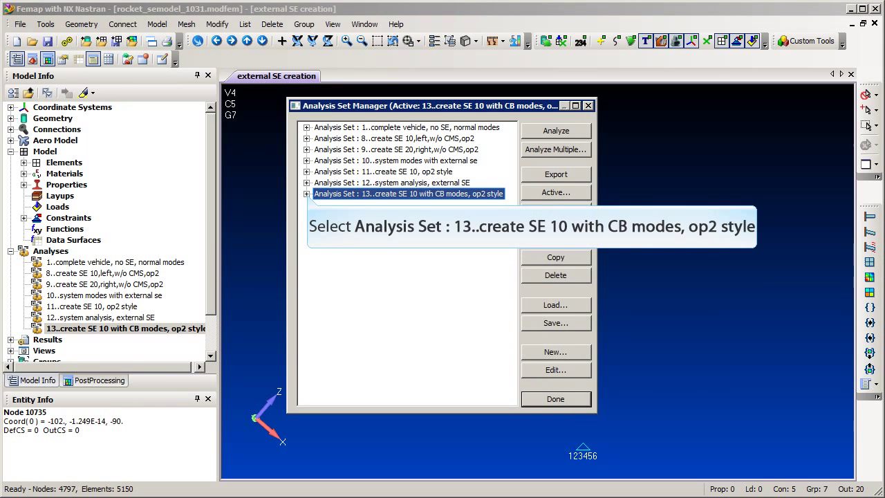
pyautogui.click(306, 194)
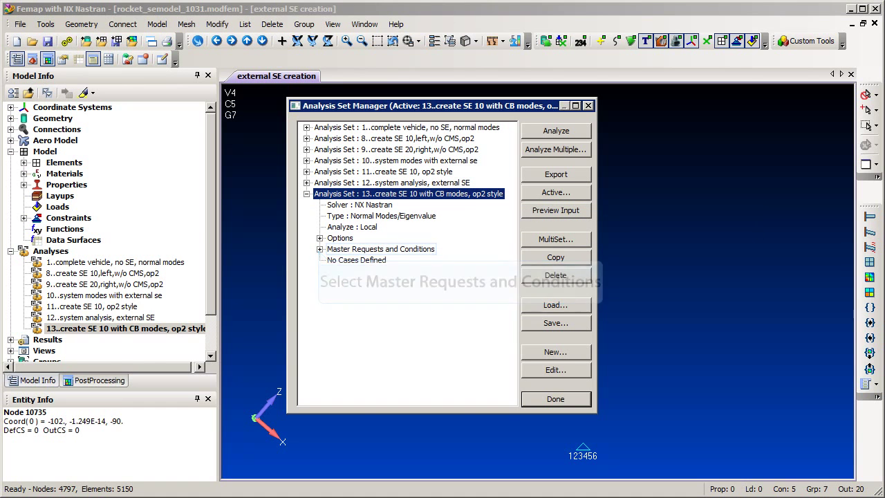
pyautogui.click(319, 249)
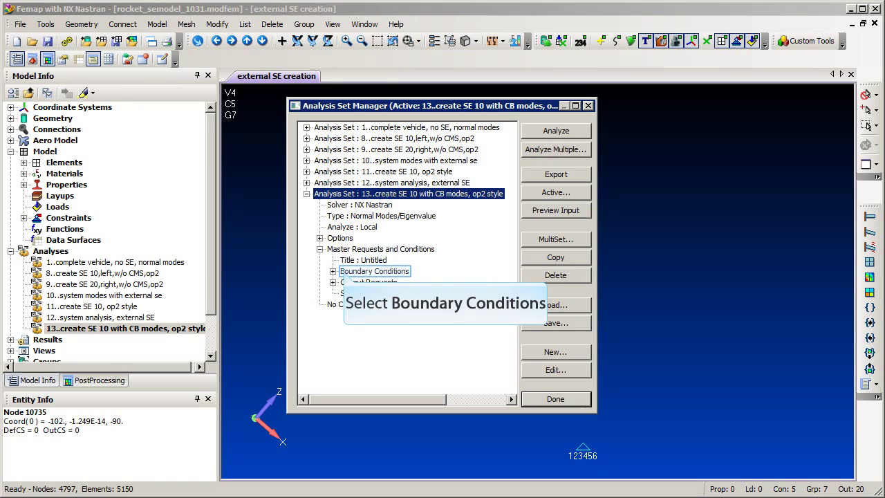
pyautogui.click(375, 271)
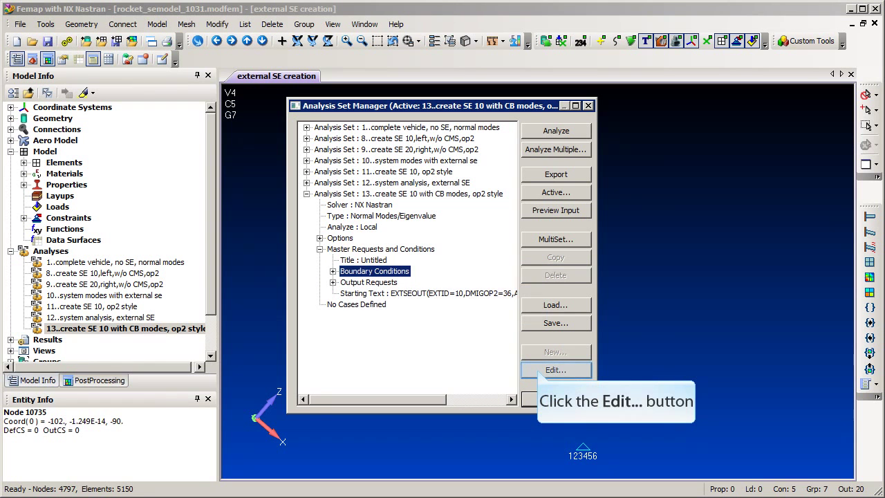
pyautogui.click(556, 370)
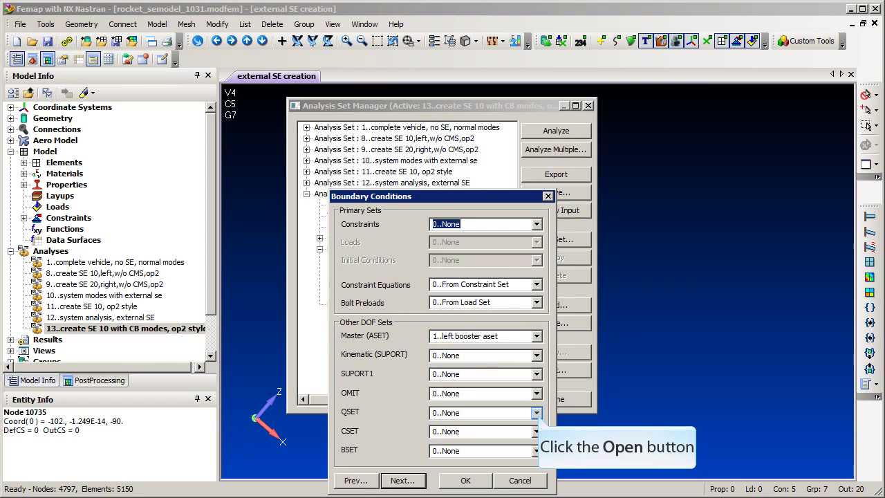
pyautogui.click(536, 413)
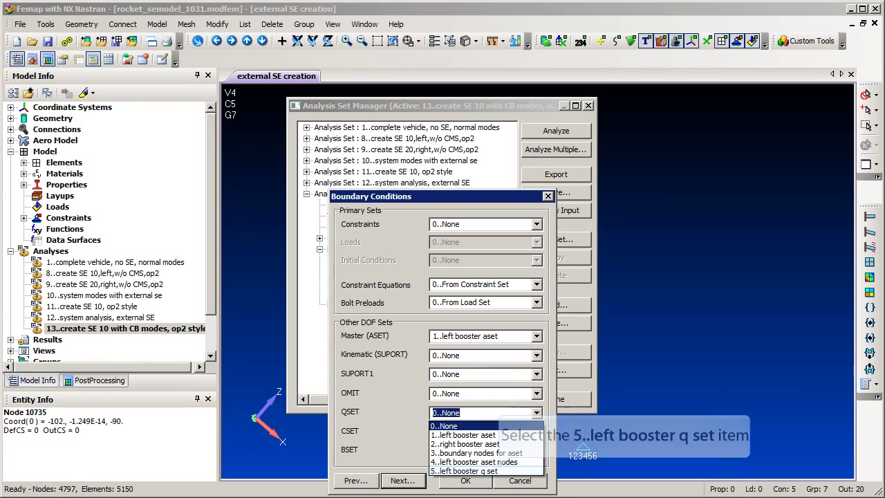